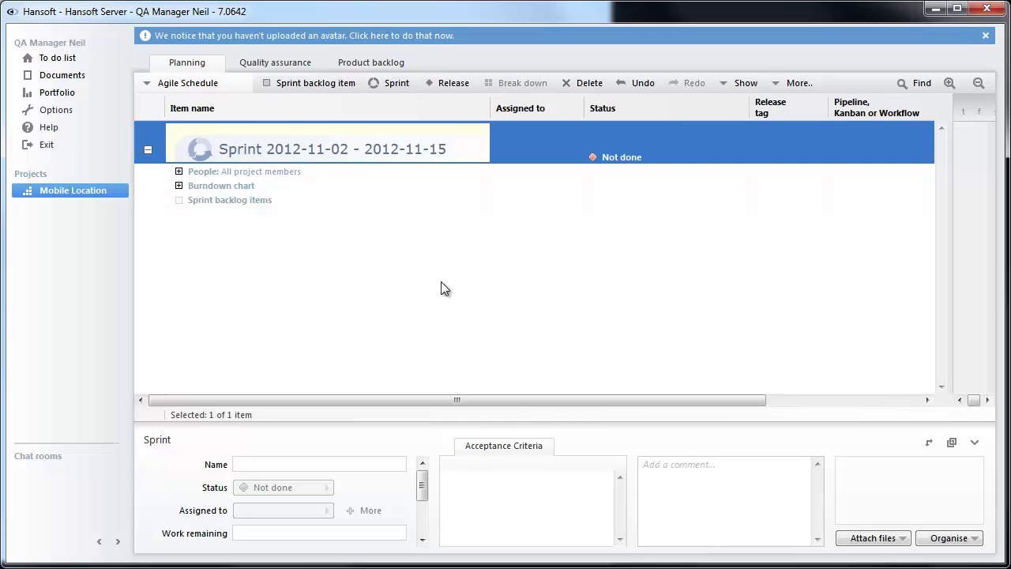
Give the Feature Development pipeline's Ready for QA task the QA Approval workflow and save the pipeline
left_click(792, 83)
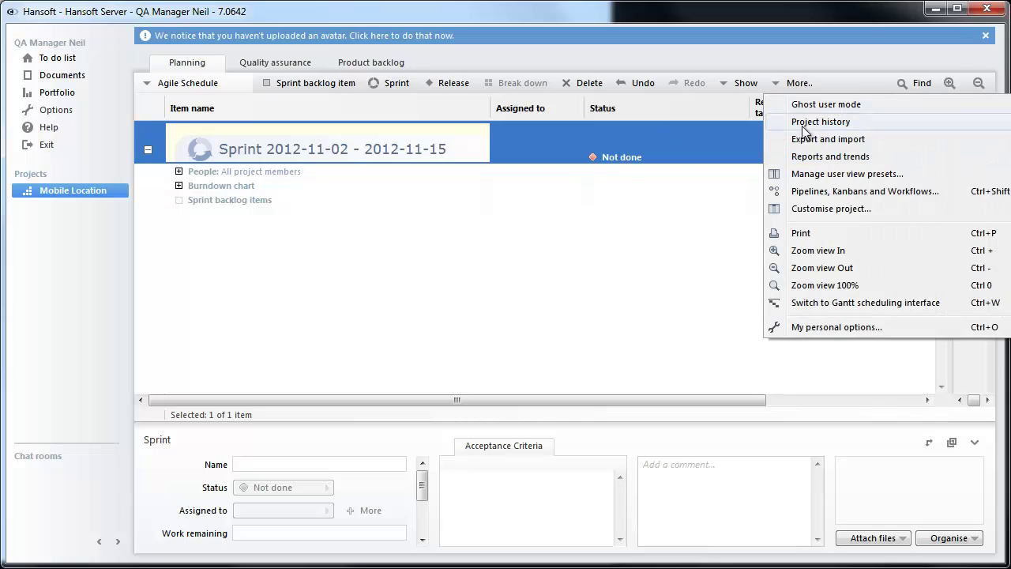
left_click(814, 195)
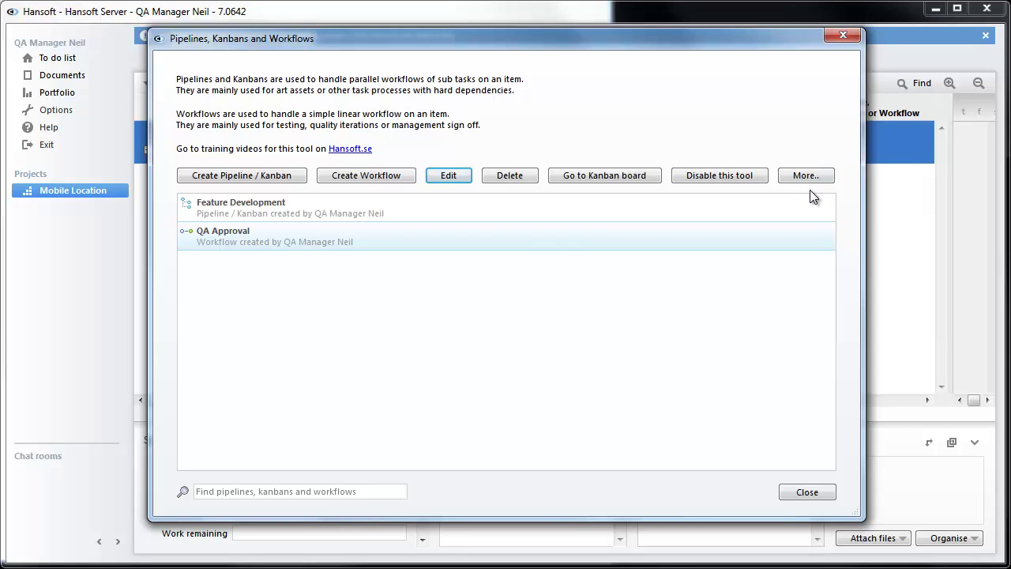
double_click(503, 211)
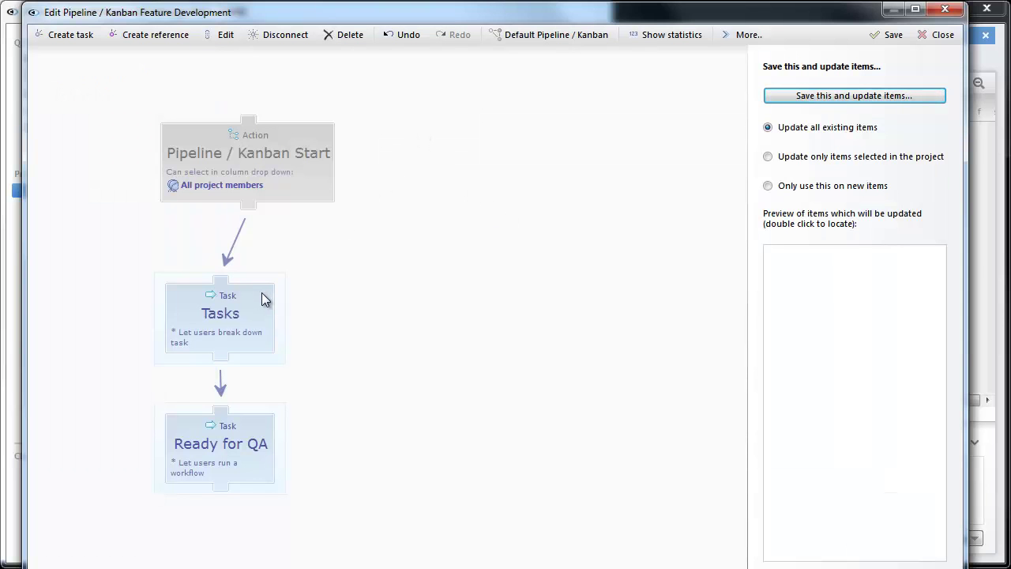
left_click(237, 431)
double_click(236, 431)
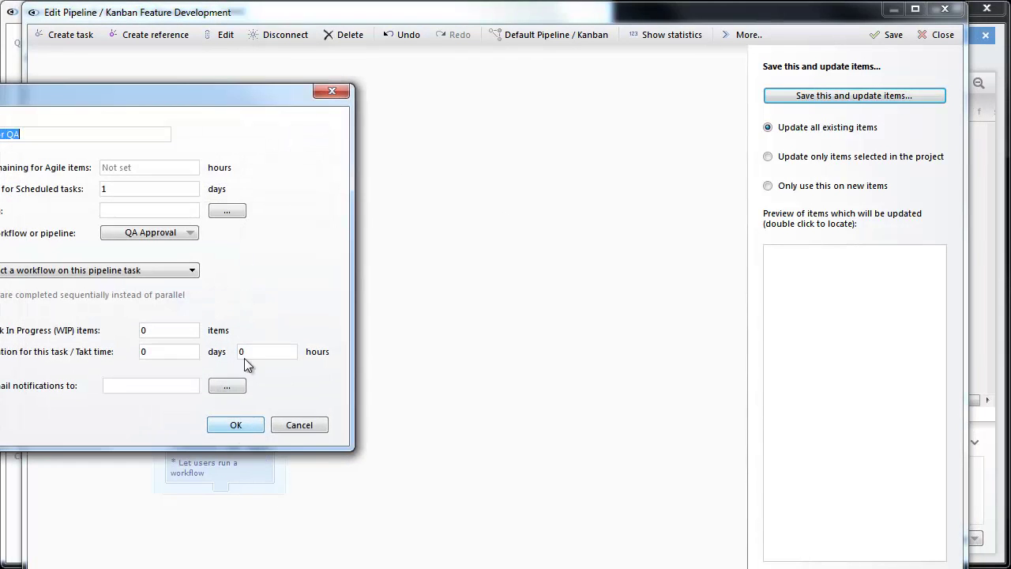
left_click_drag(235, 98, 504, 99)
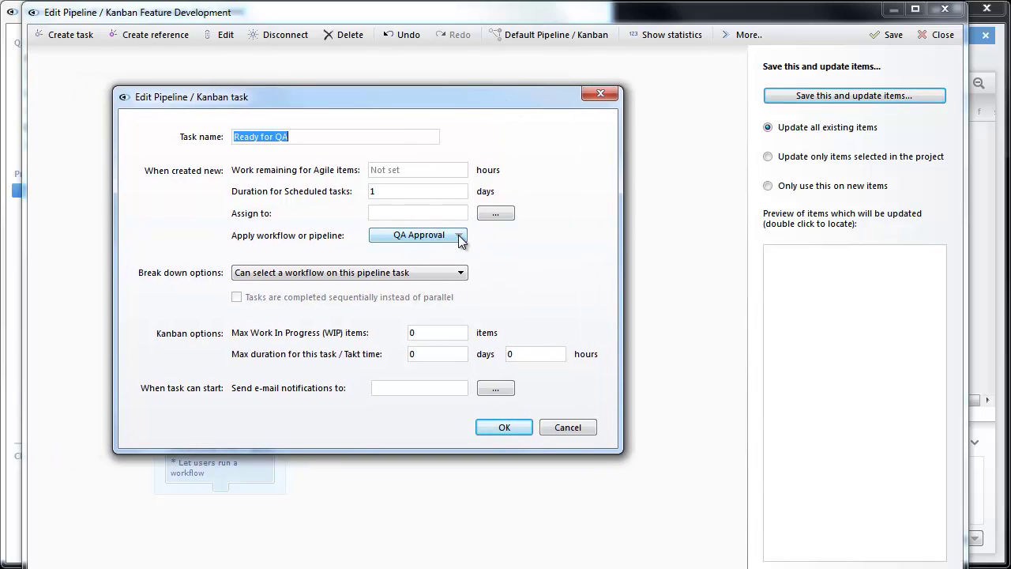
left_click(490, 427)
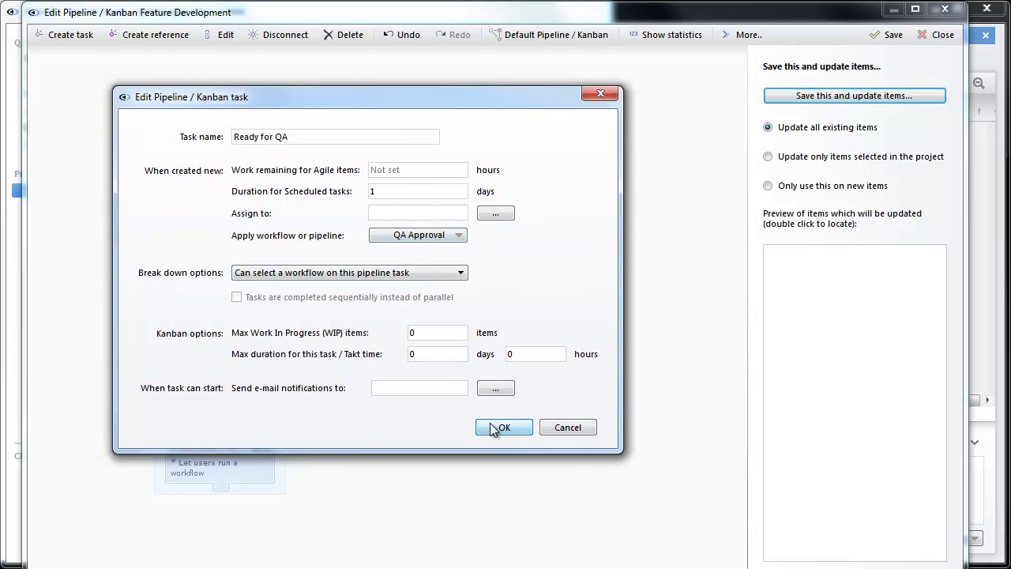
left_click(904, 32)
double_click(354, 240)
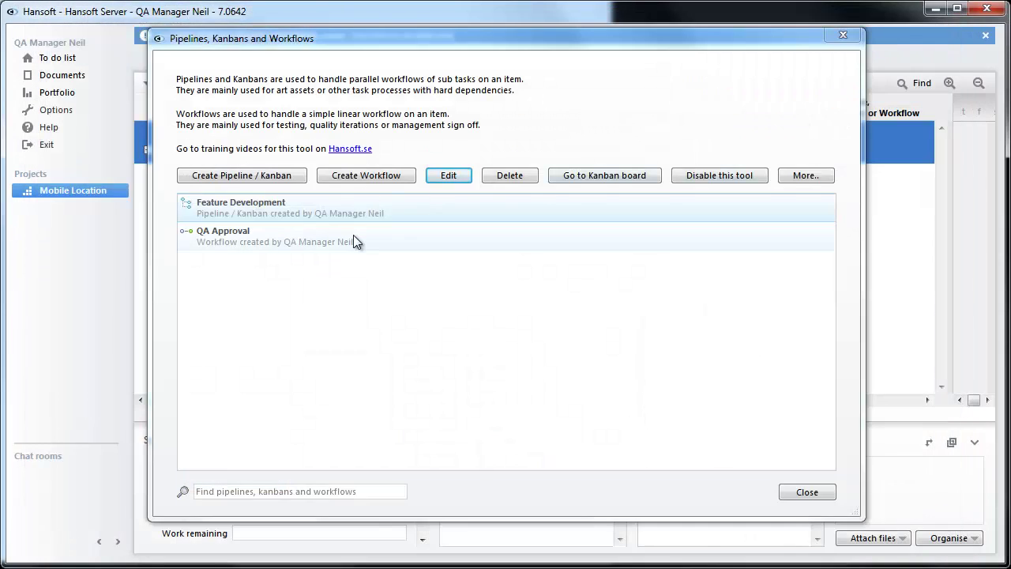
left_click_drag(368, 22, 338, 12)
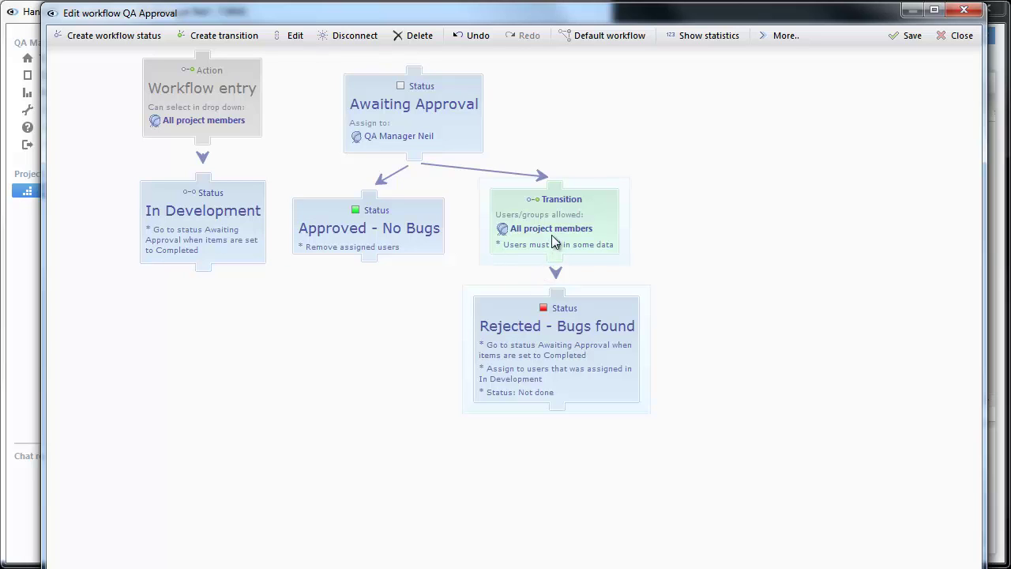
left_click(555, 243)
left_click(914, 37)
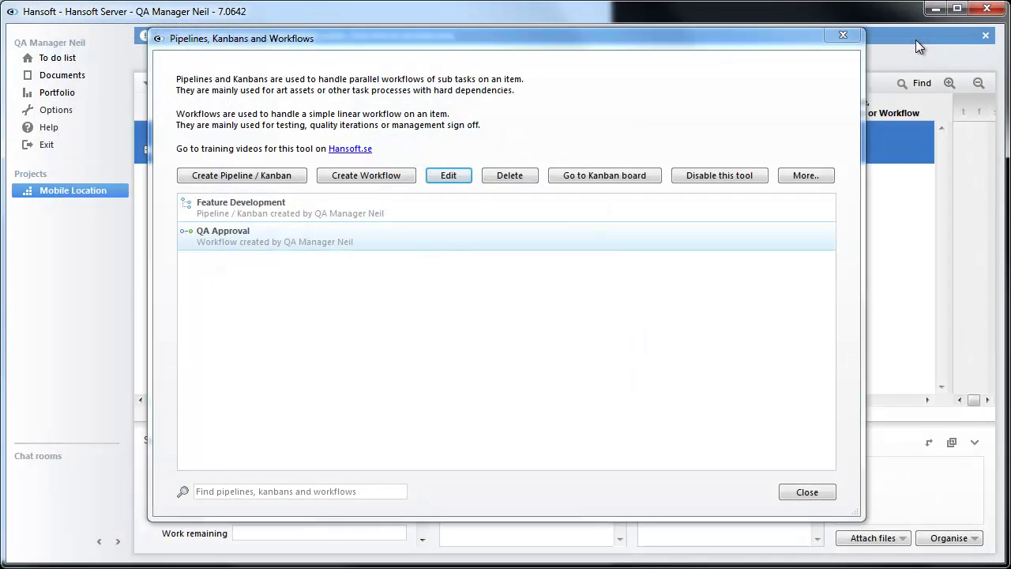
In the Product backlog, write the story's criteria: attach a message to any location, edit and delete it
left_click(844, 35)
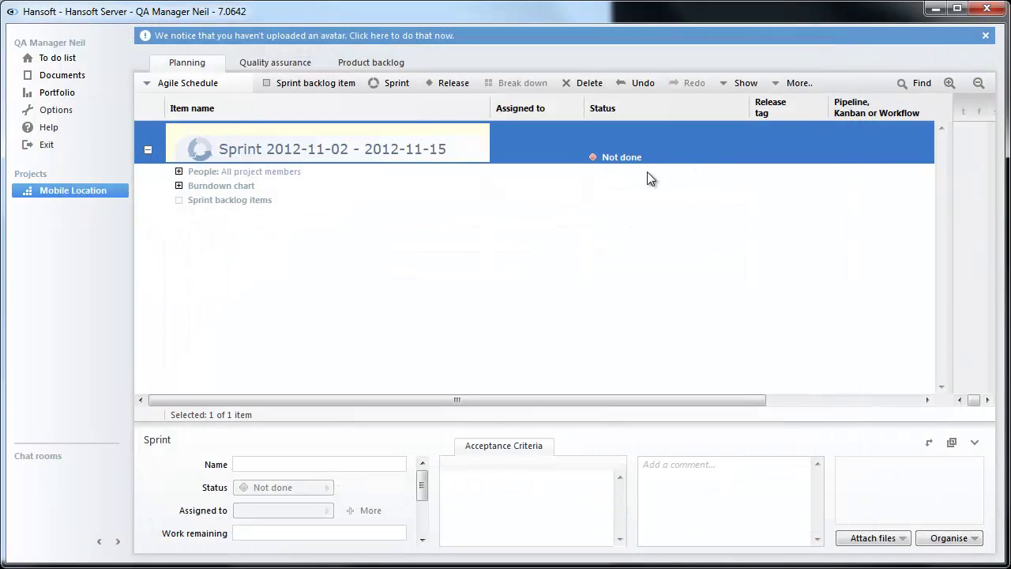
left_click(355, 65)
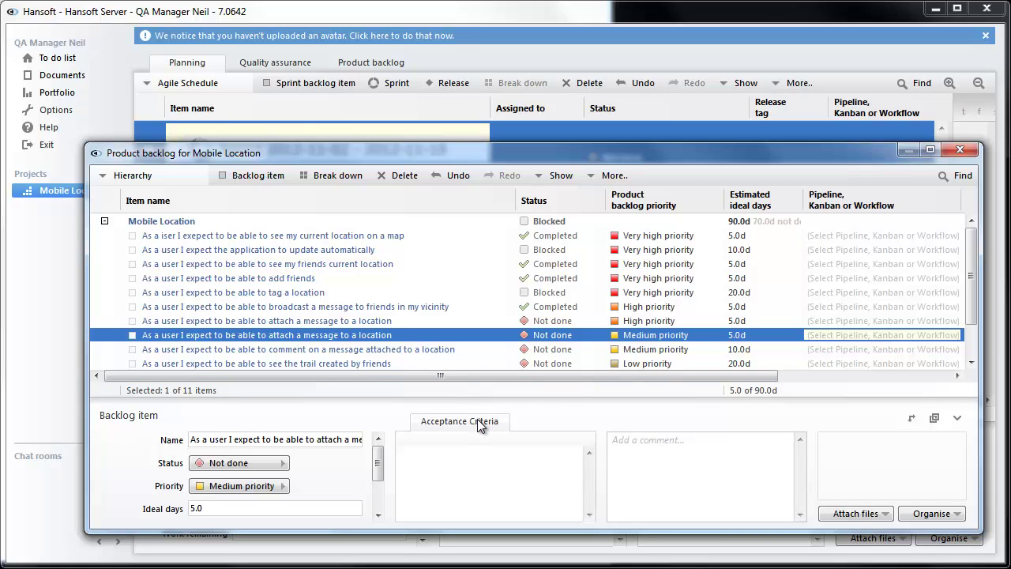
left_click(459, 465)
type("- The user needs to be ")
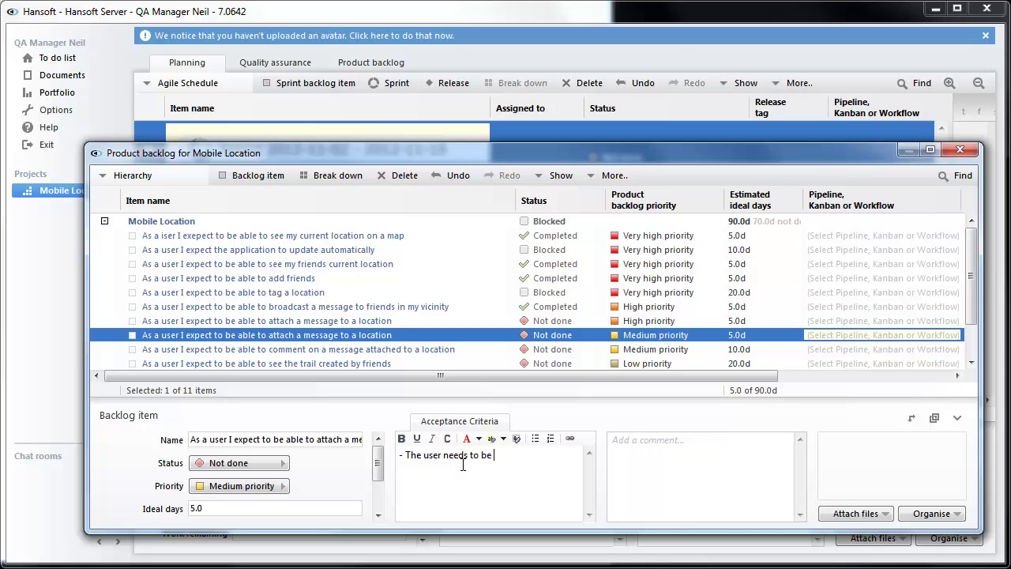
type("able to attach a message to any loca")
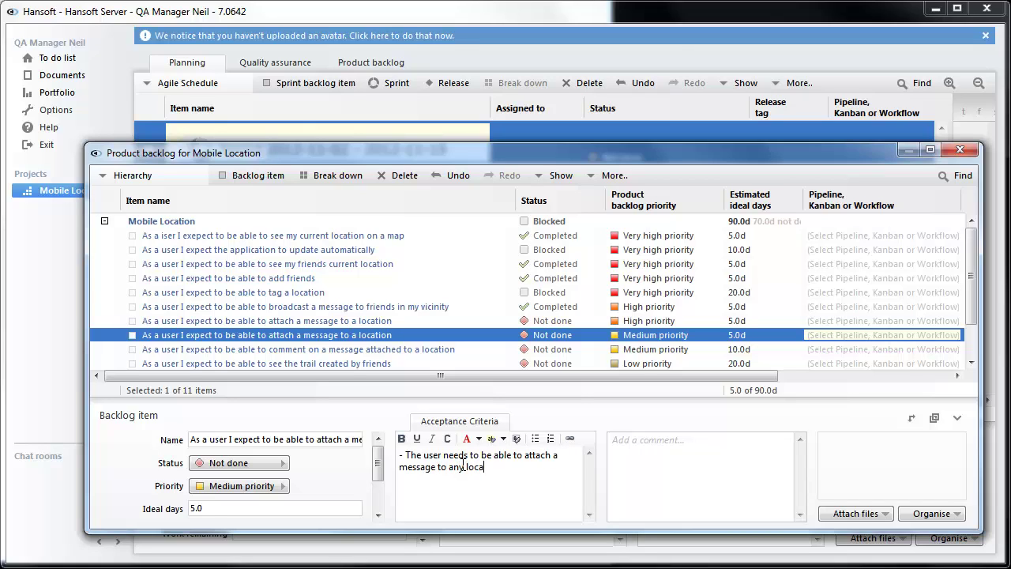
type("tion- He needs to be able to edit a")
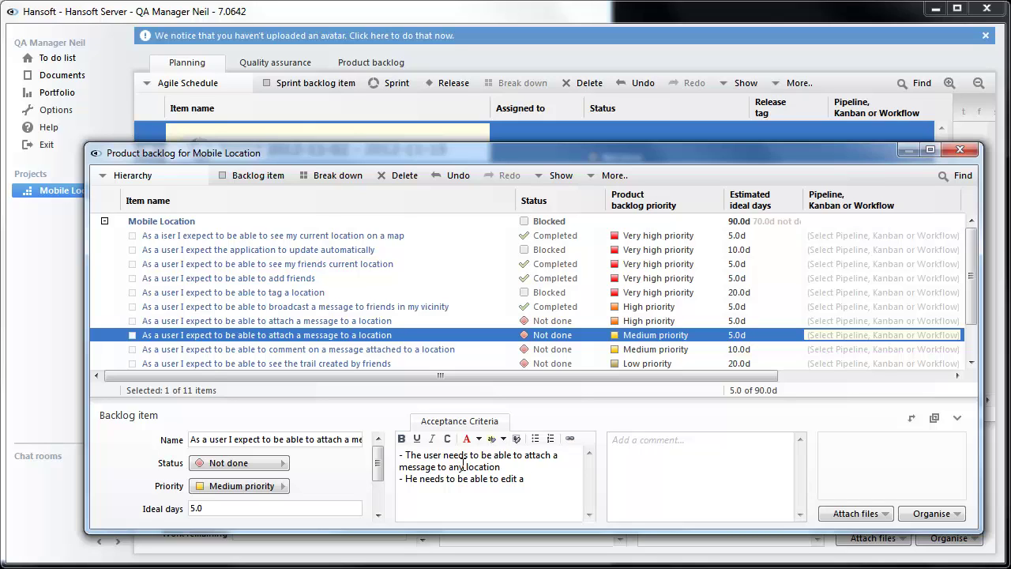
type("nd l")
type("delete")
type(" it.")
type("-...")
Set the attach-a-message story's pipeline to Feature Development
left_click(454, 151)
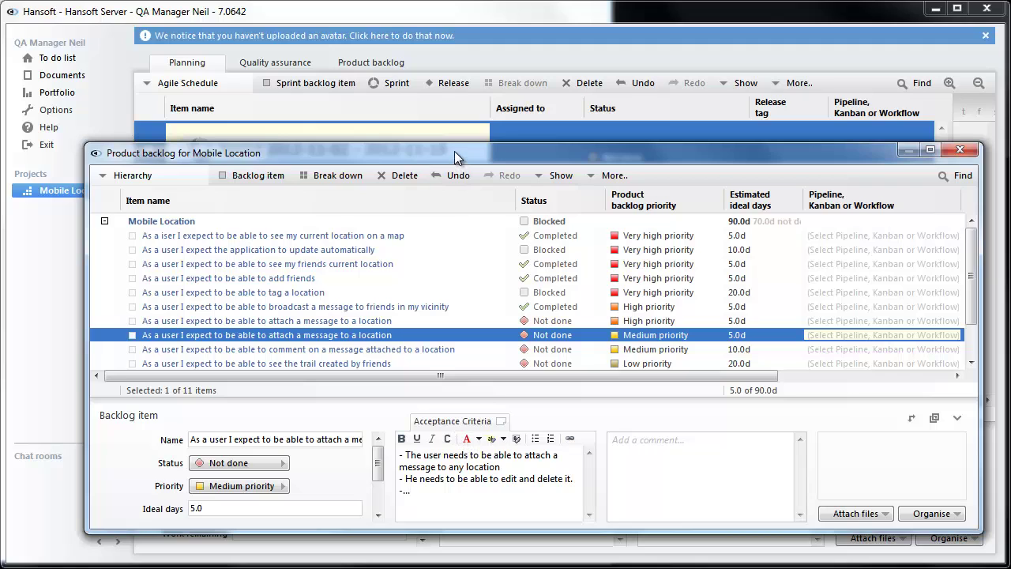
left_click_drag(454, 151, 459, 160)
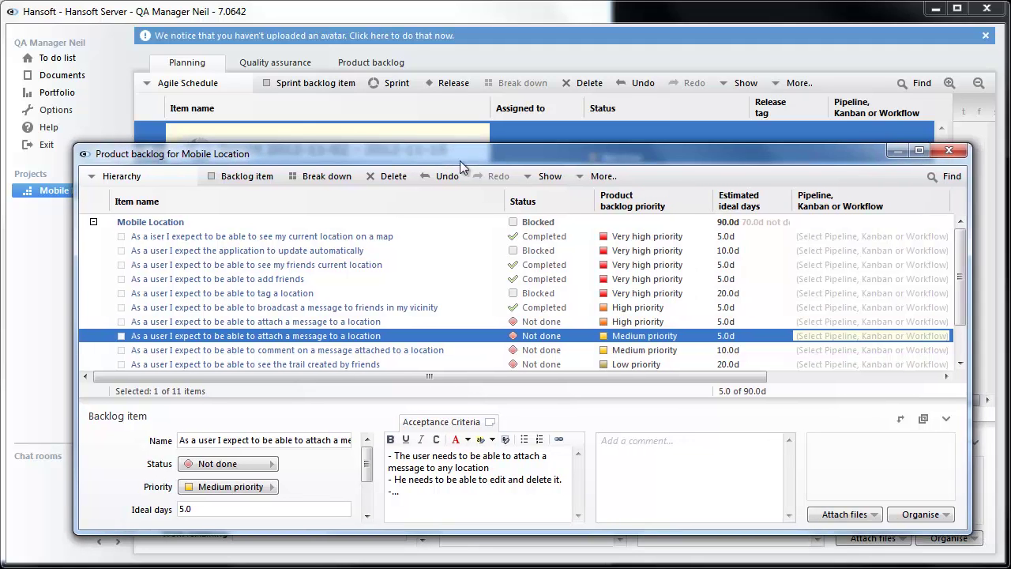
left_click(836, 341)
left_click(856, 358)
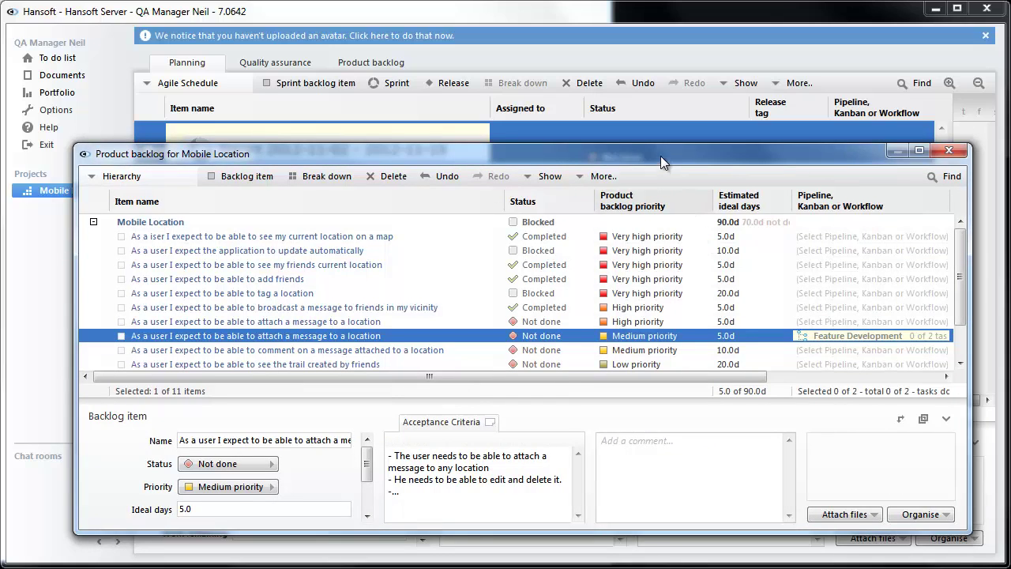
Move the story into Sprint 2012-11-02 - 2012-11-15's backlog items and close the Product backlog
left_click_drag(660, 156, 680, 332)
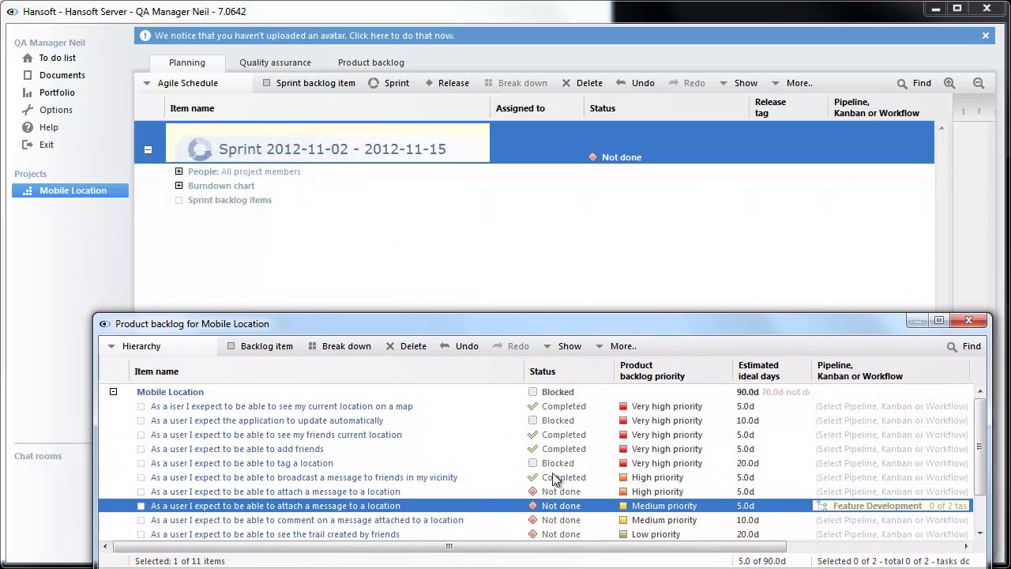
left_click_drag(492, 503, 521, 229)
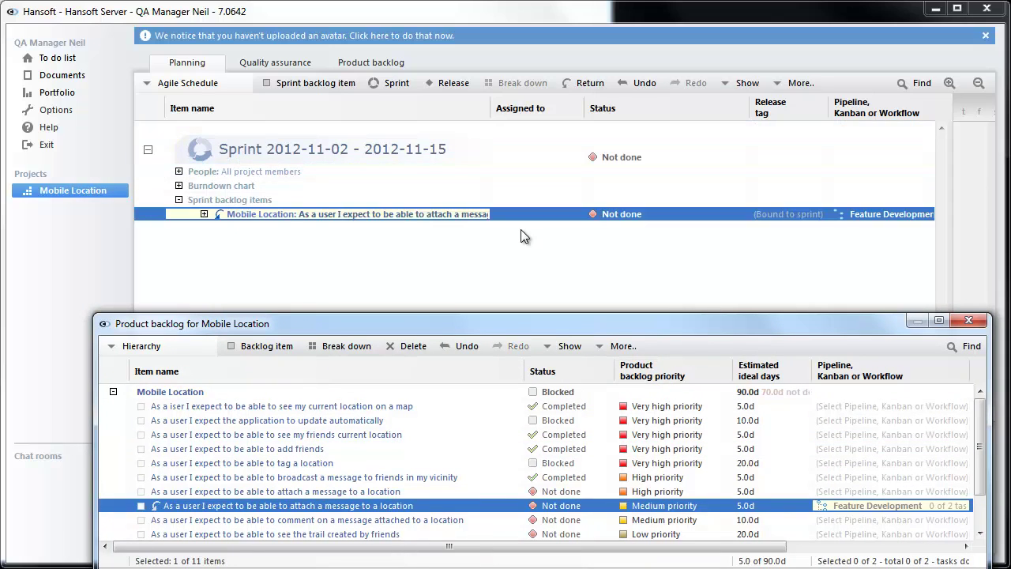
left_click(969, 320)
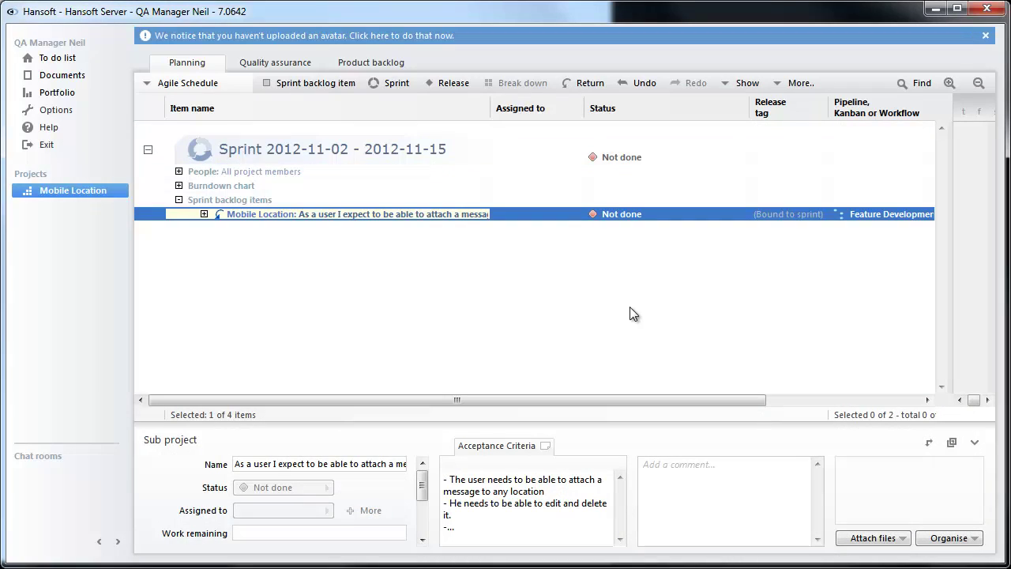
Break the story's Tasks item down into three new sub-tasks
left_click(204, 214)
left_click(241, 229)
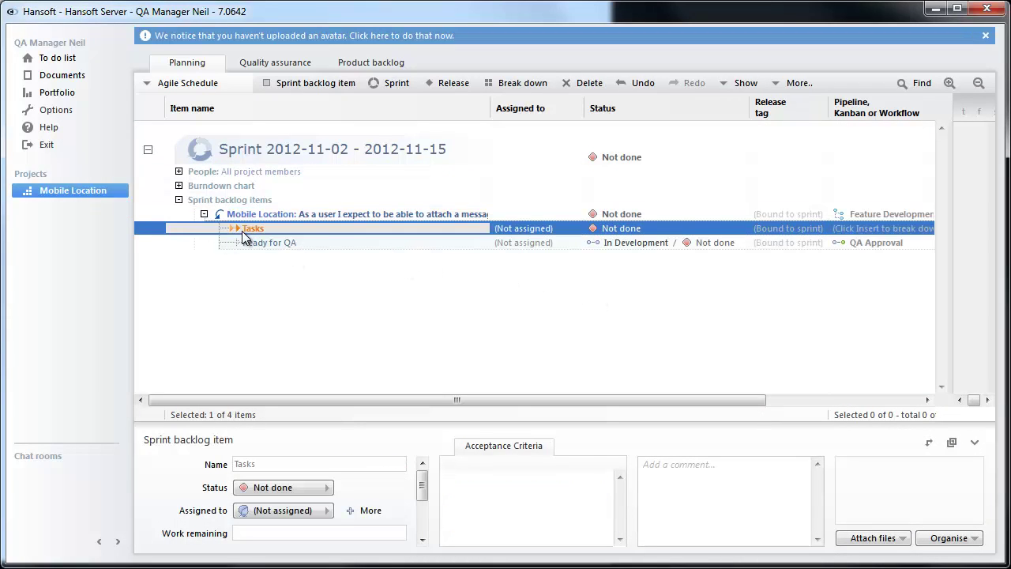
left_click(515, 84)
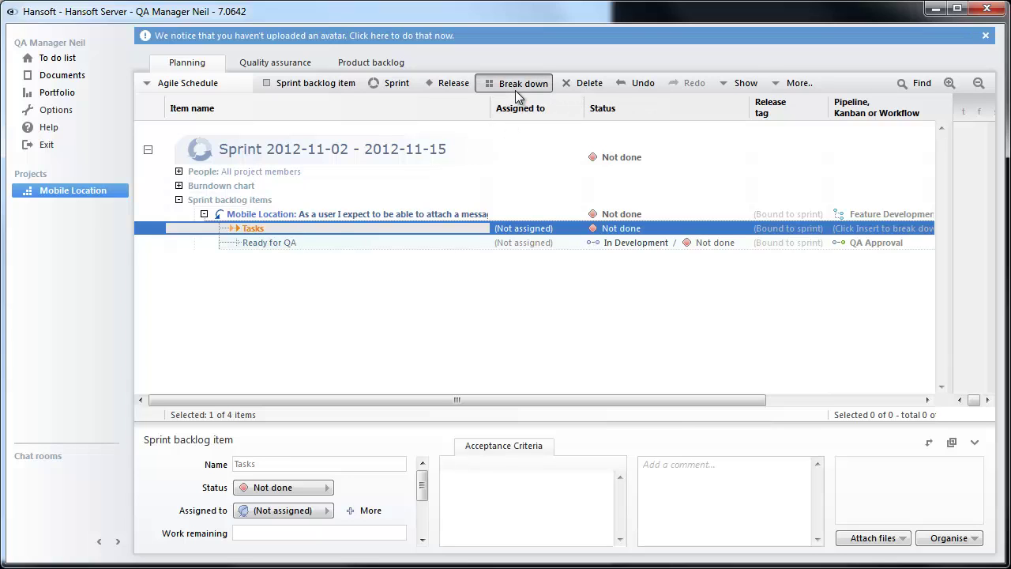
left_click(317, 85)
left_click(316, 85)
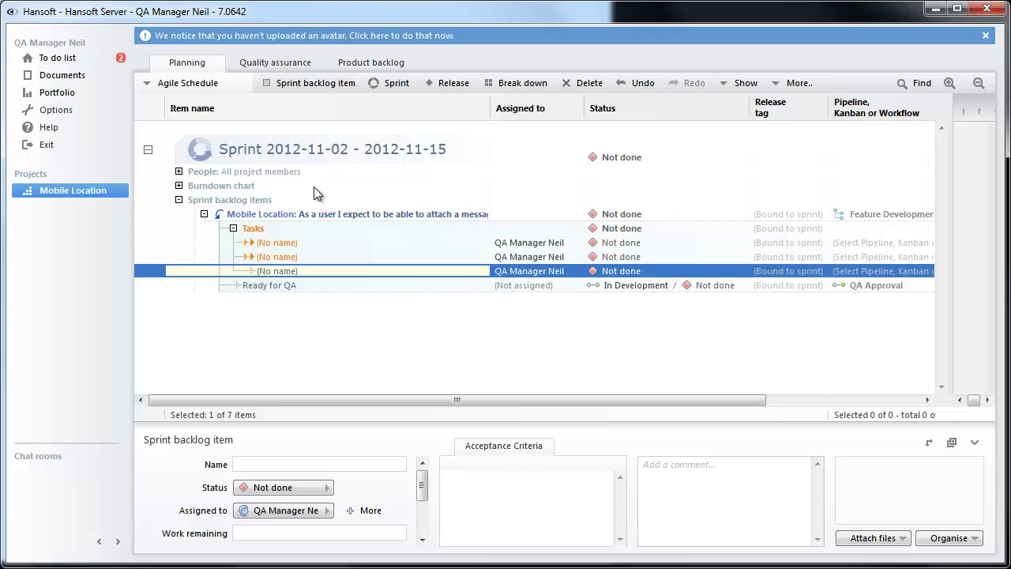
Name the sub-tasks 'Do this', 'Do that' and 'And a little bit of..'
left_click(313, 241)
type("Do")
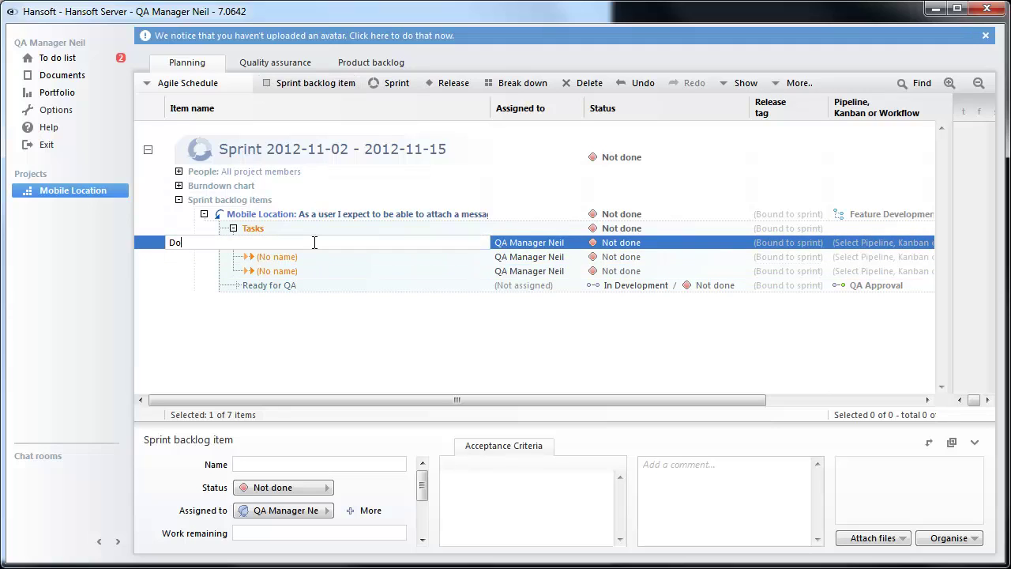
type(" this")
key("Return")
type("D")
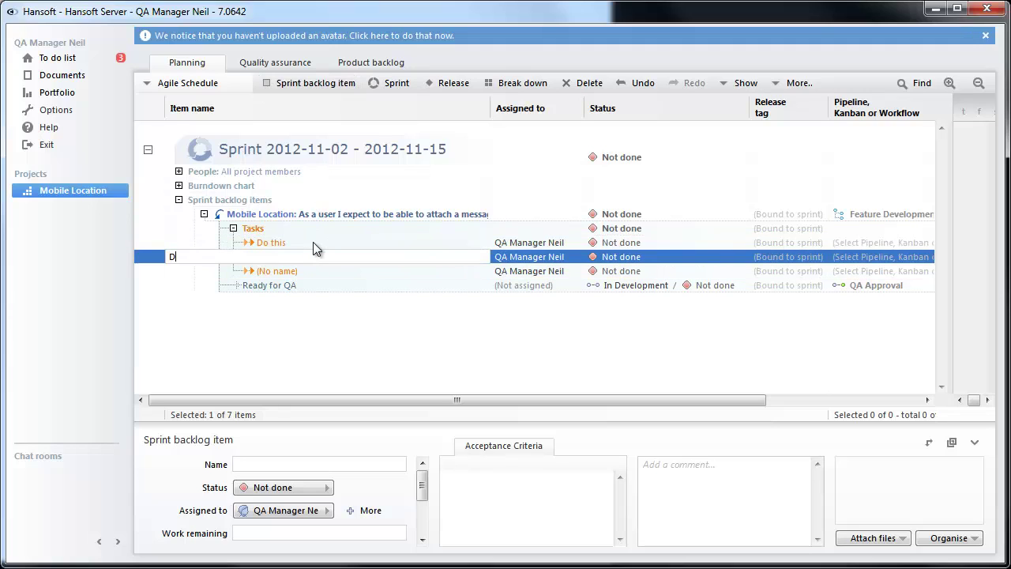
type("o that")
key("Return")
type("And a li")
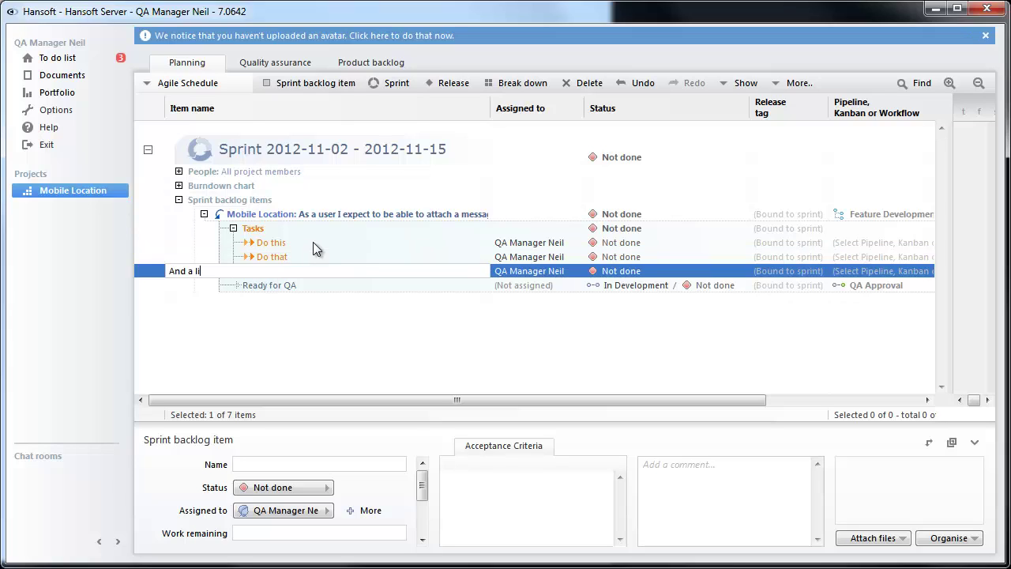
type("ttle bit of..")
left_click(324, 322)
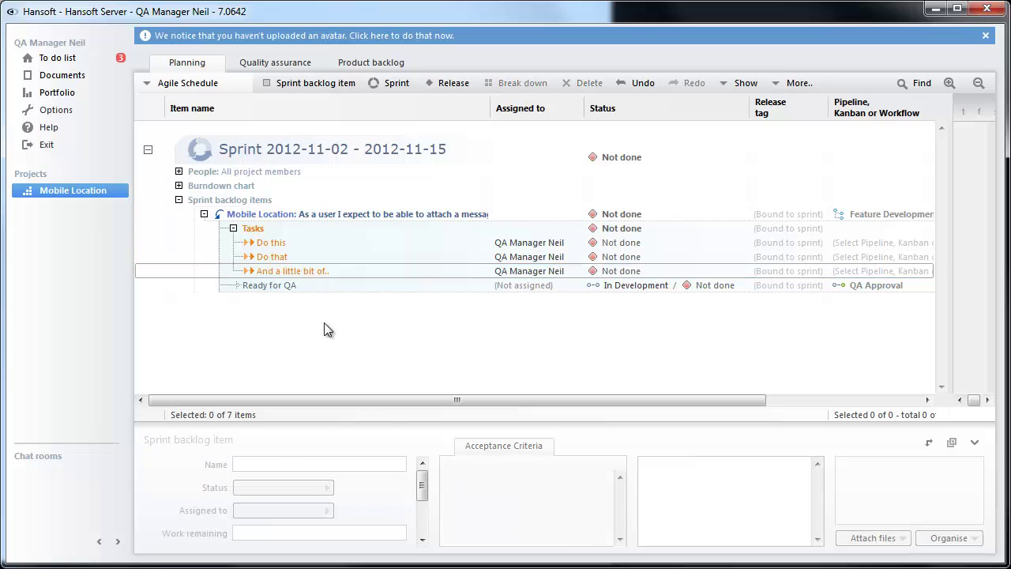
Assign all three sub-tasks to the programmer
left_click(313, 240)
left_click(312, 271, "shift")
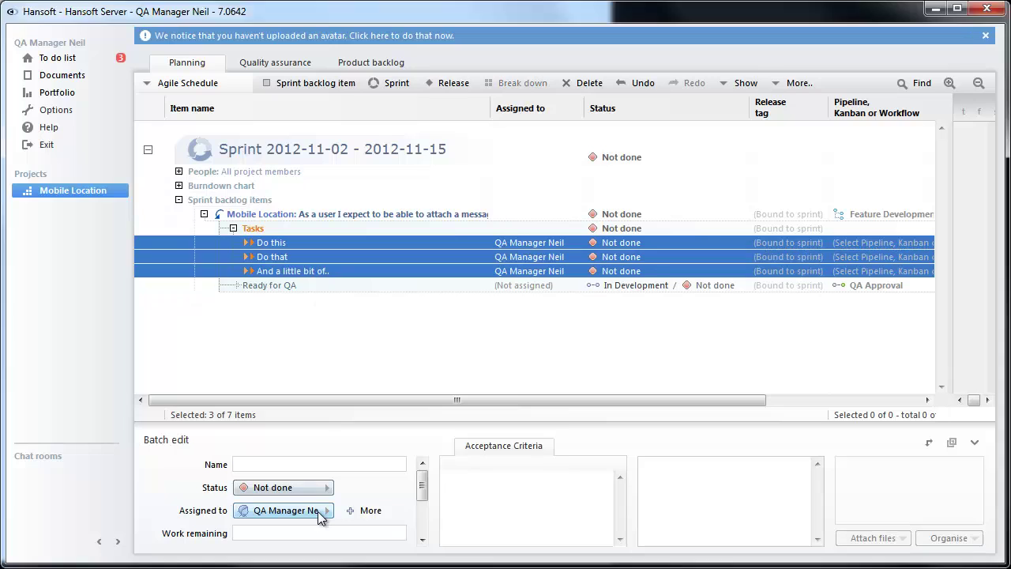
left_click(318, 511)
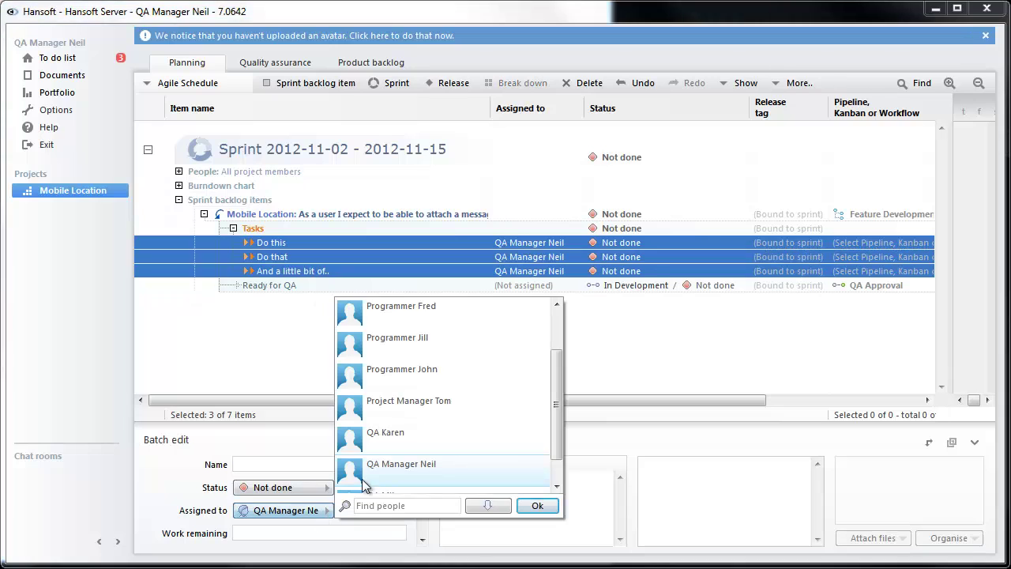
left_click(411, 381)
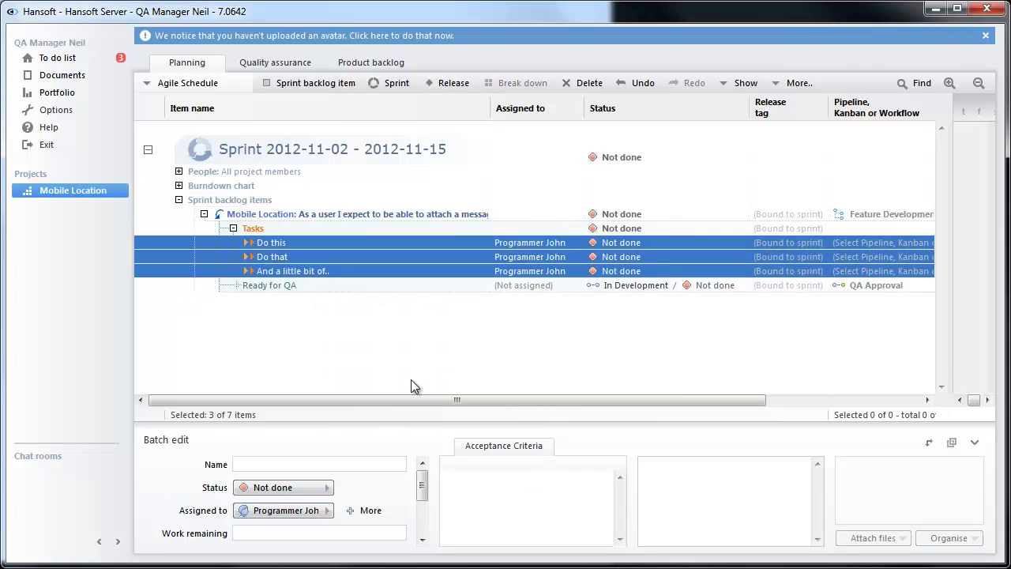
Set the Ready for QA item's Assigned to field to the programmer, then bring up the programmer's window
left_click(520, 286)
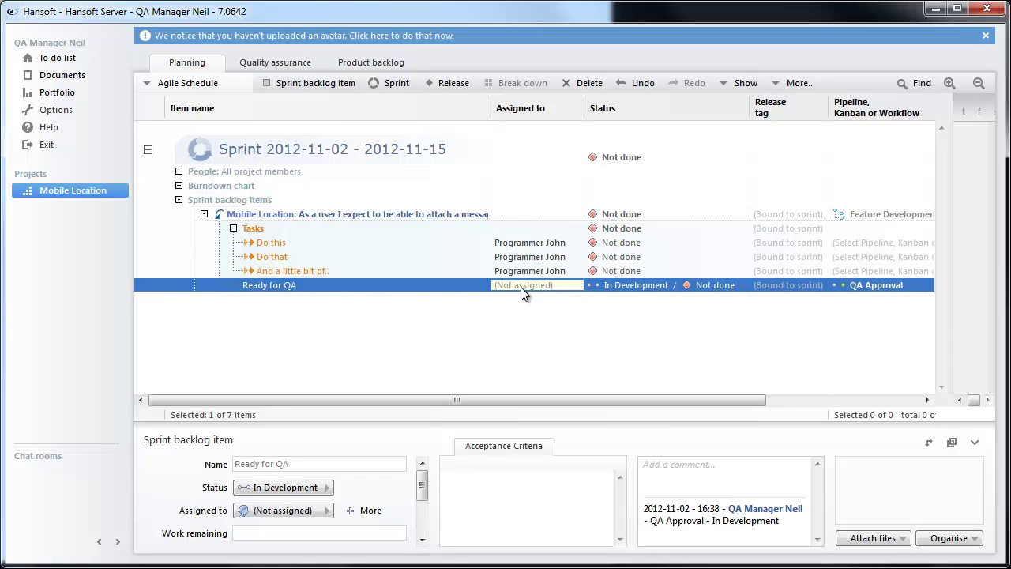
left_click(522, 288)
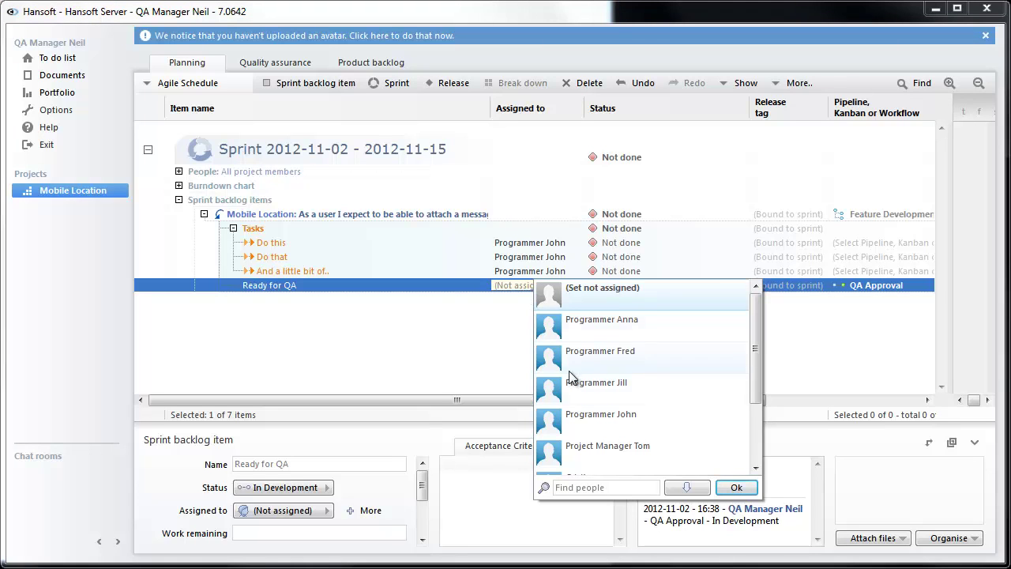
left_click(573, 414)
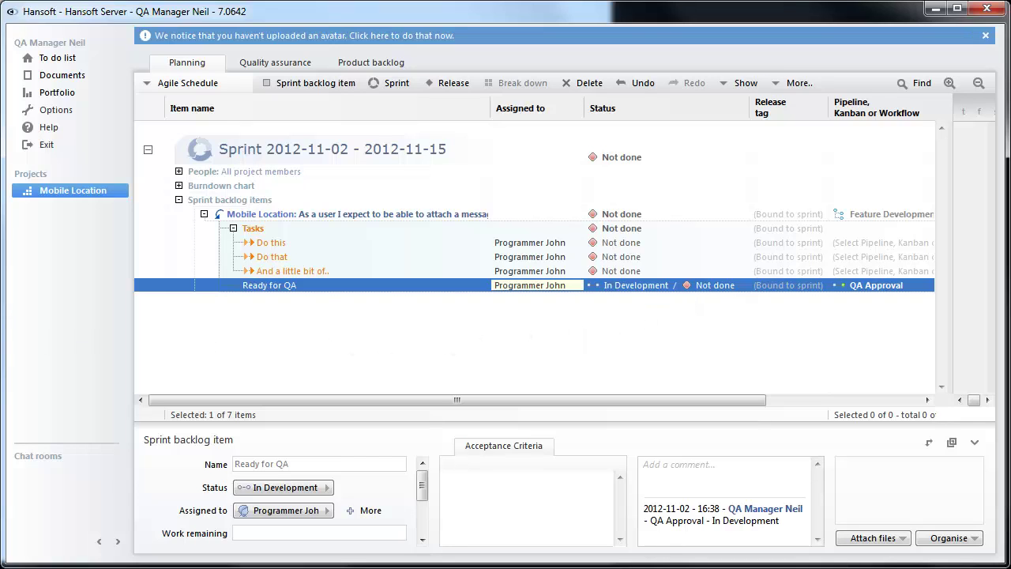
left_click_drag(0, 310, 729, 50)
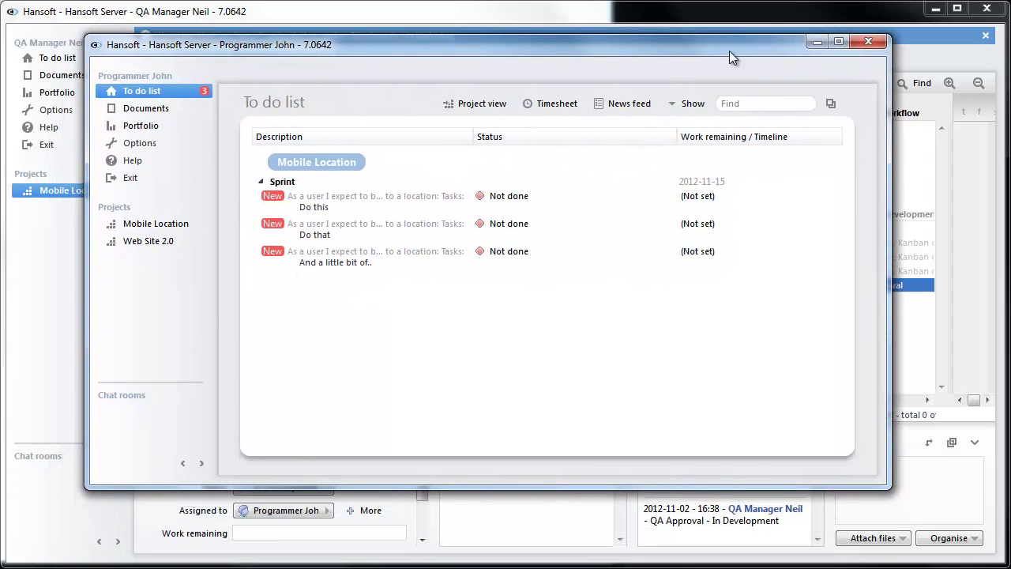
In the programmer's To do list, set Do this, Do that and And a little bit of.. to Completed
left_click_drag(474, 134, 605, 136)
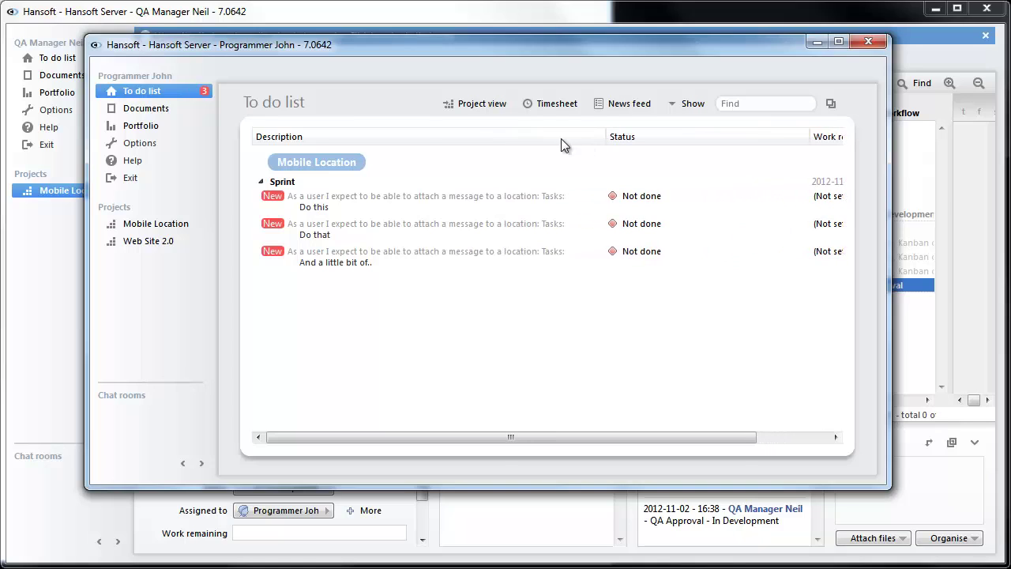
left_click(208, 93)
left_click(660, 200)
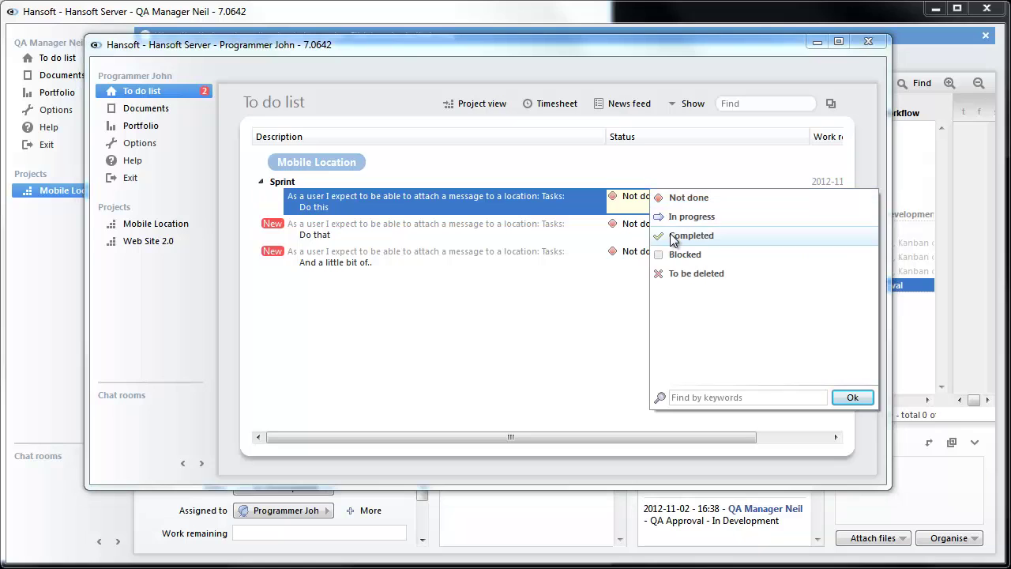
left_click(673, 236)
left_click(651, 204)
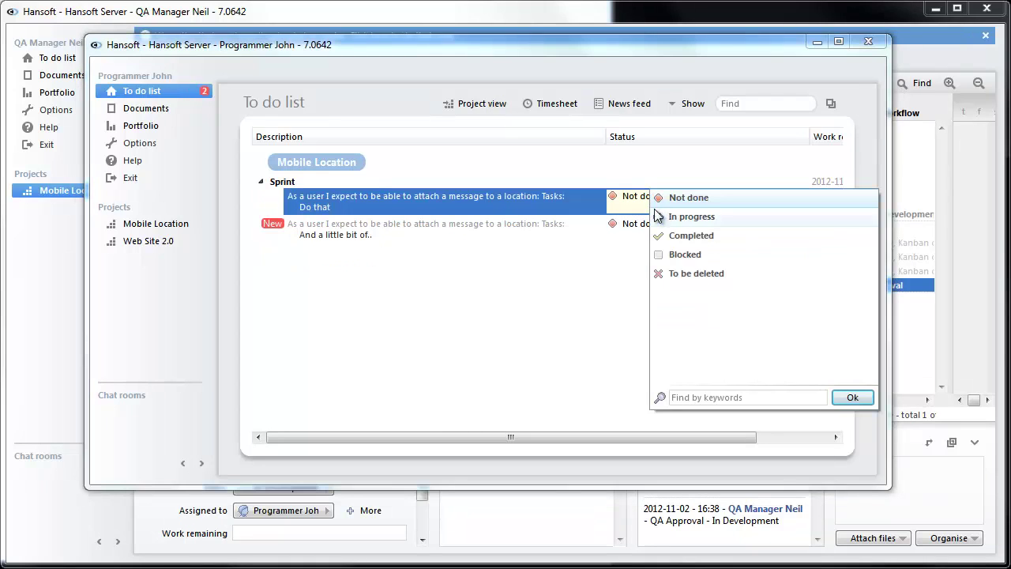
left_click(671, 237)
left_click(648, 206)
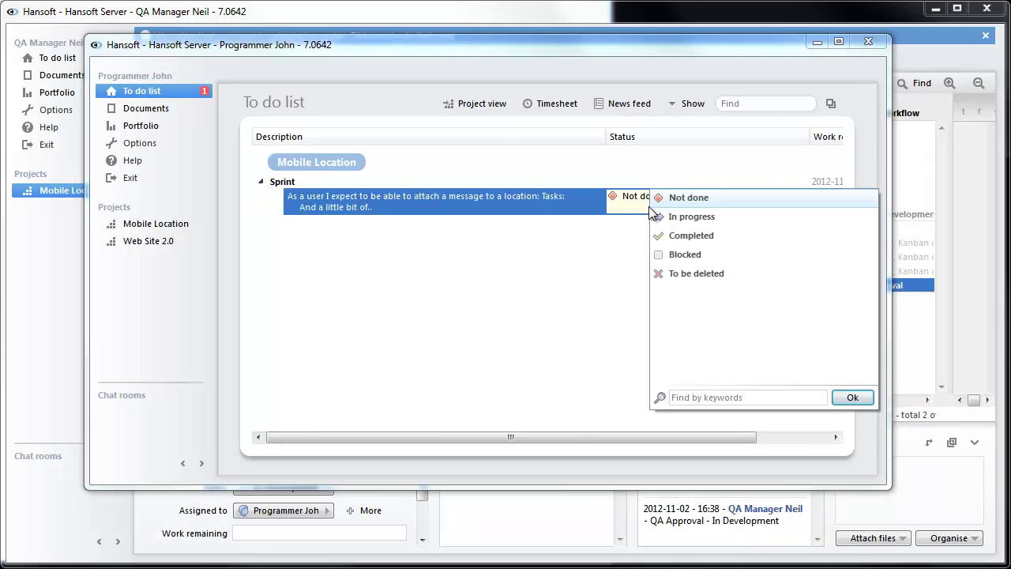
left_click(670, 237)
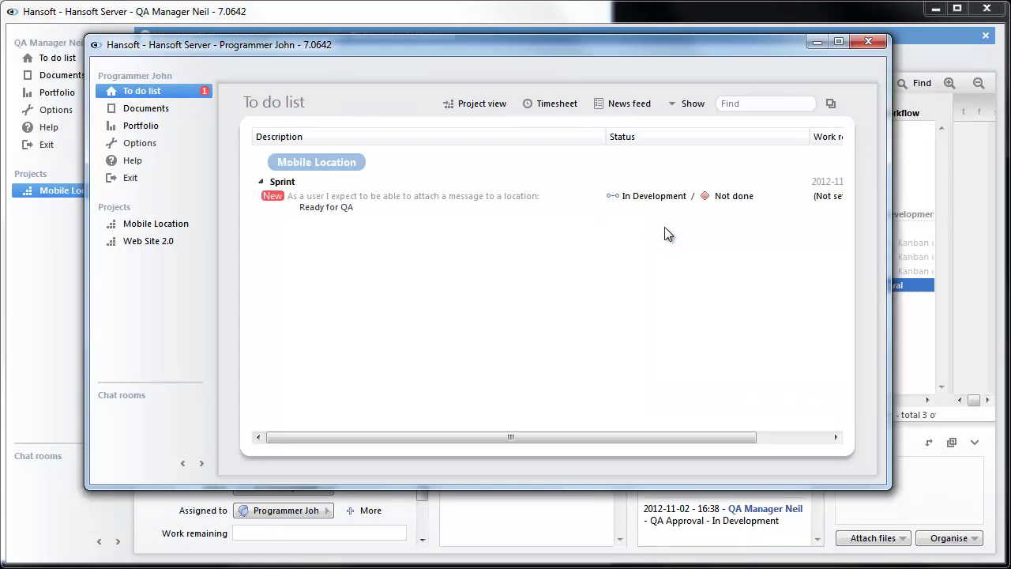
left_click(663, 210)
Mark the Ready for QA item Completed, sending it to the QA manager for approval
left_click_drag(585, 52, 582, 82)
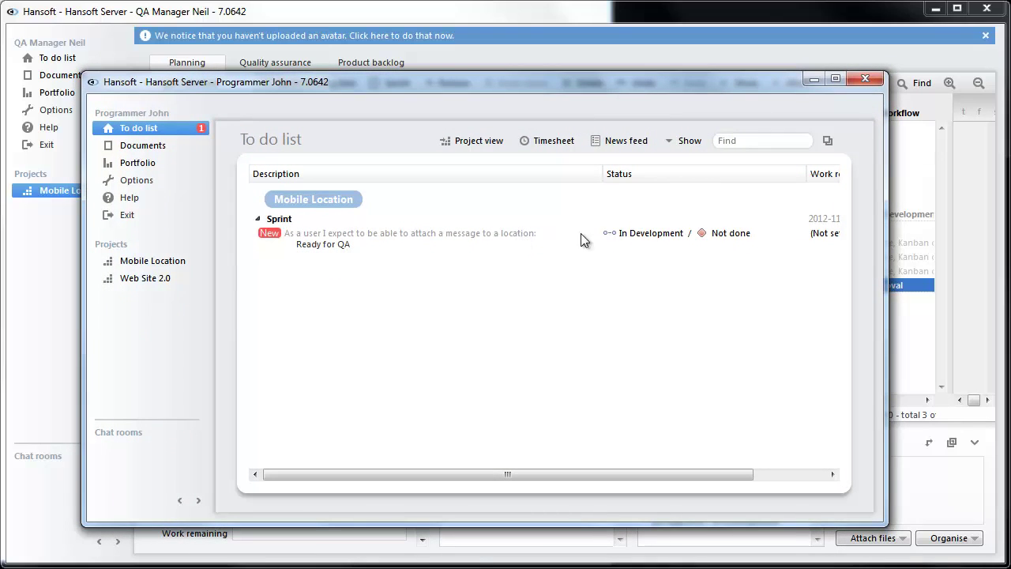
left_click(649, 239)
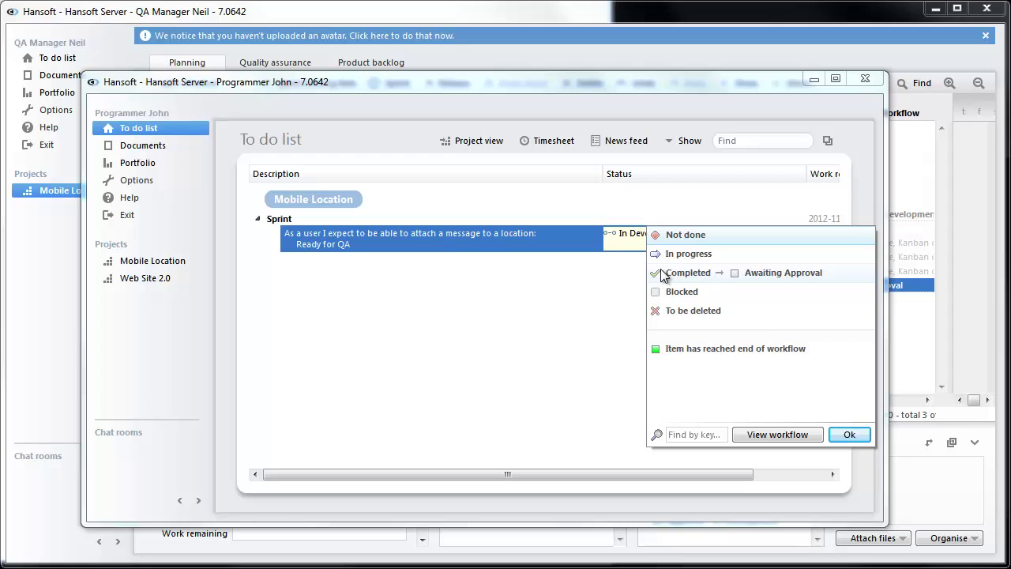
left_click(662, 274)
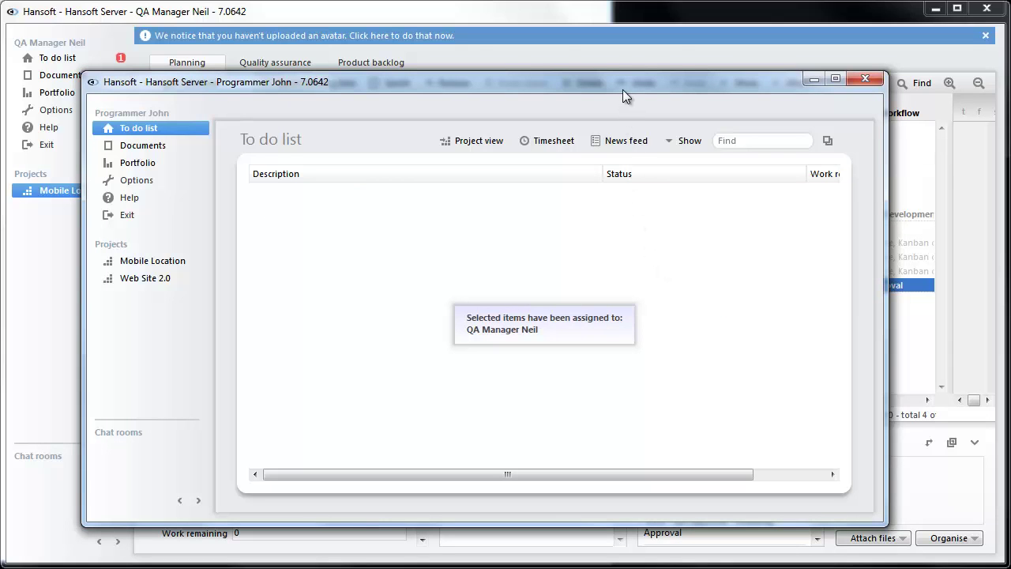
left_click_drag(620, 83, 0, 355)
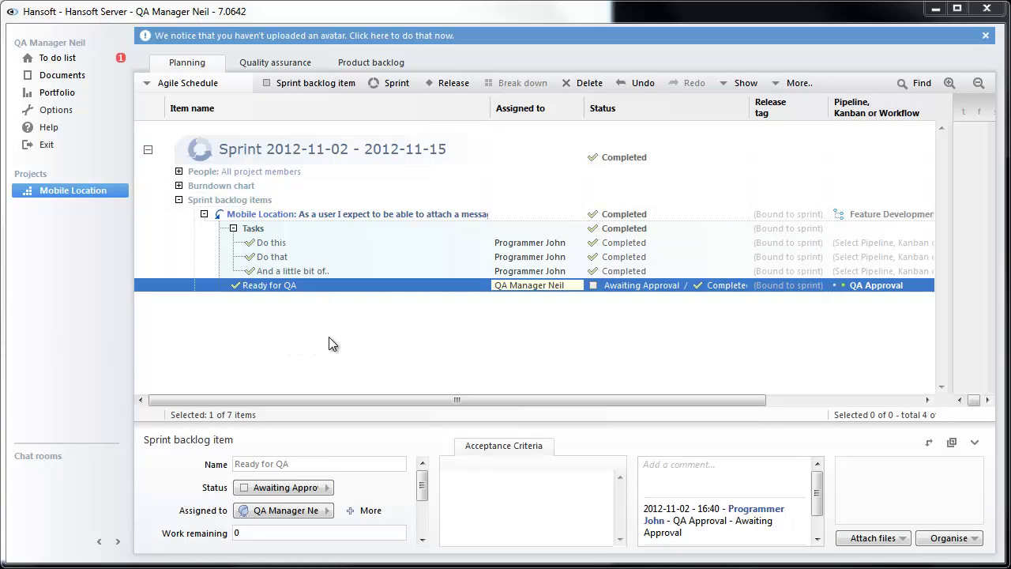
left_click(63, 58)
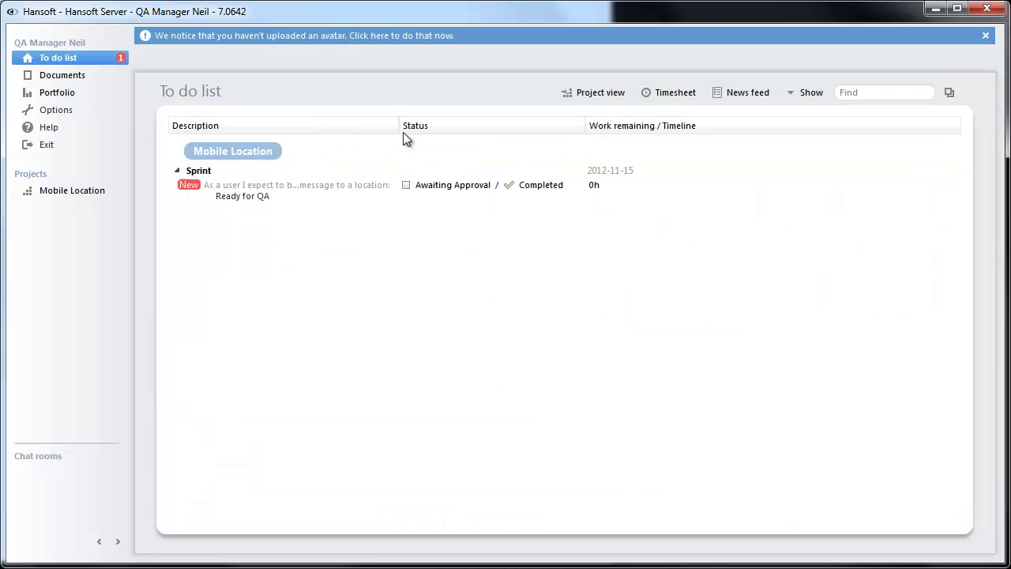
left_click_drag(397, 126, 499, 128)
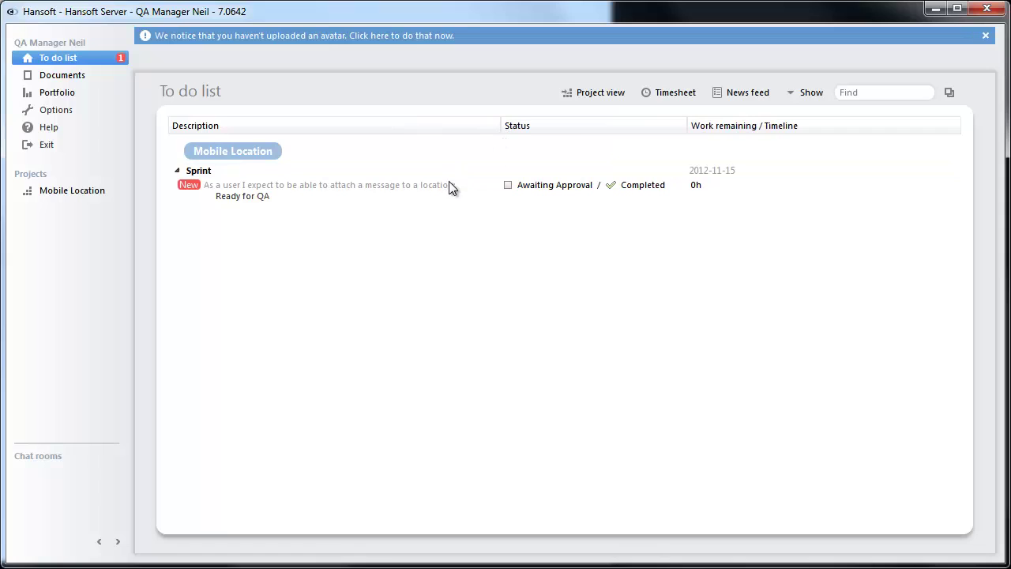
left_click(525, 192)
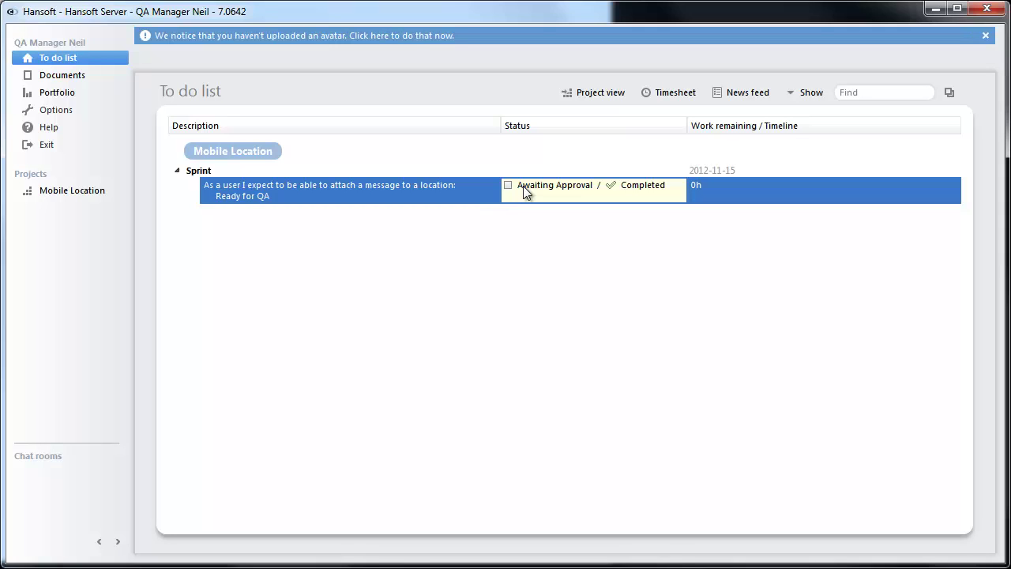
left_click(83, 189)
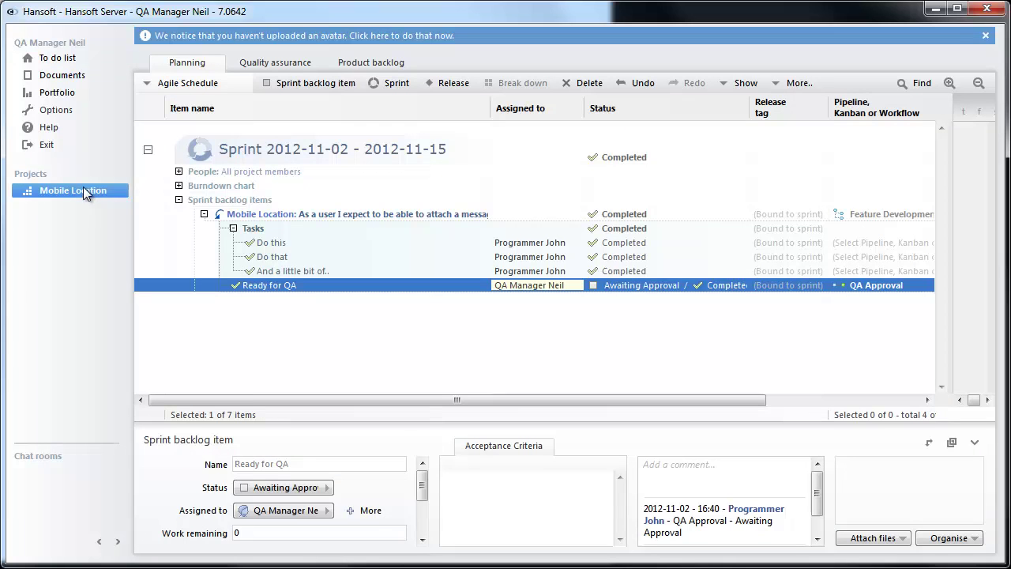
On the Quality assurance list, report a new bug 'server crashes when a message is added'
left_click(283, 70)
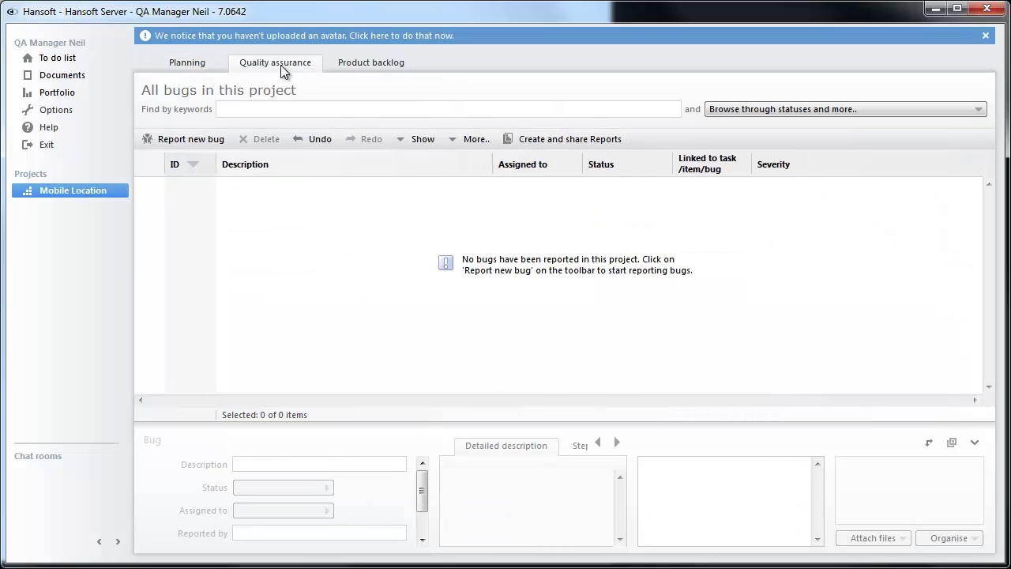
left_click(213, 146)
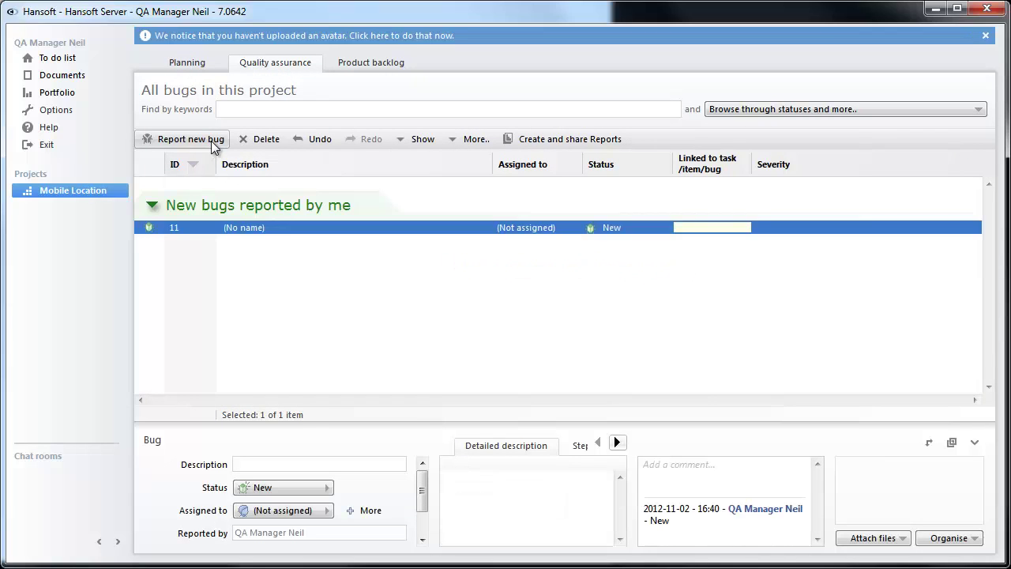
left_click(230, 225)
type("server crash")
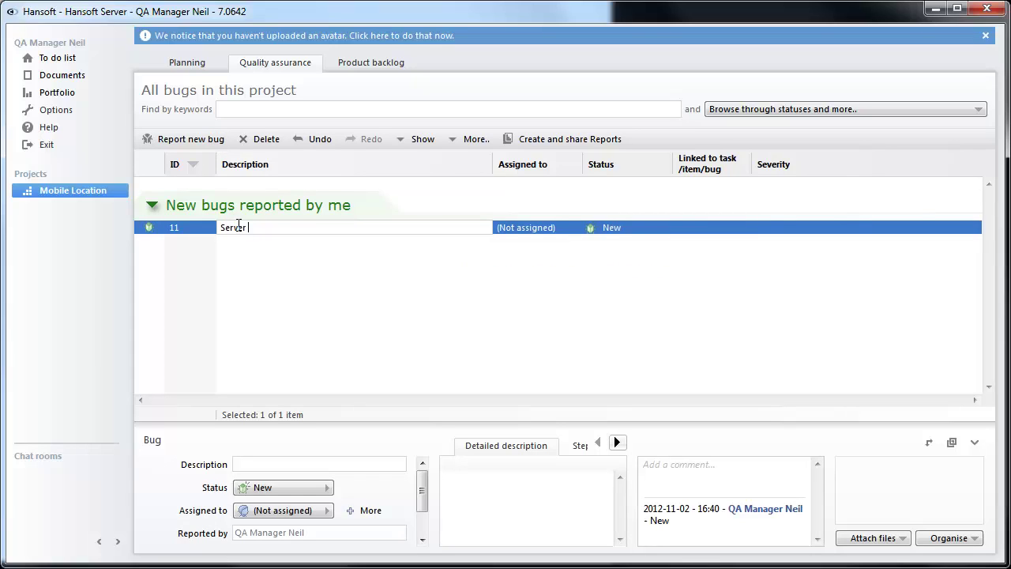
type("es when a message is added")
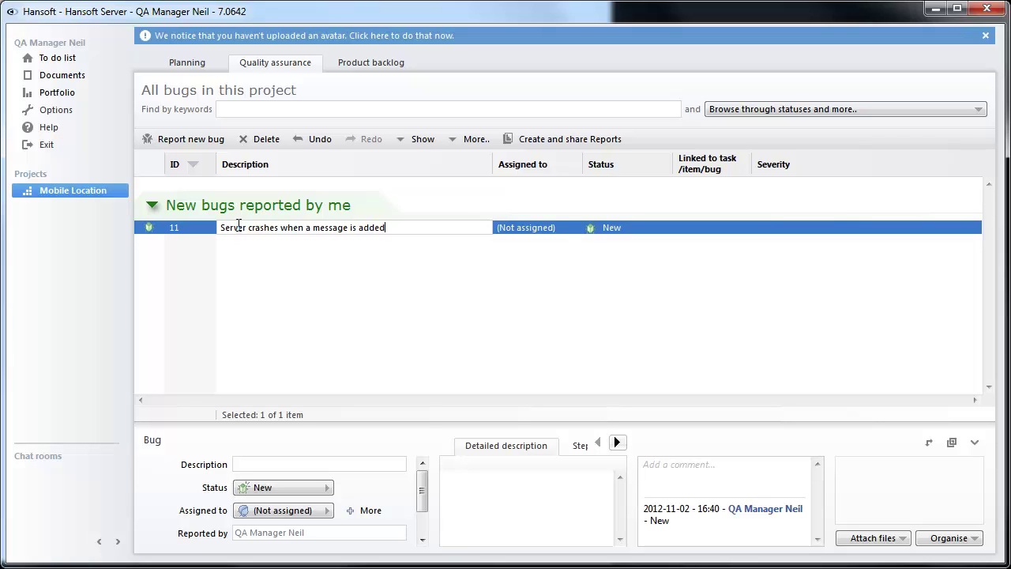
left_click(464, 243)
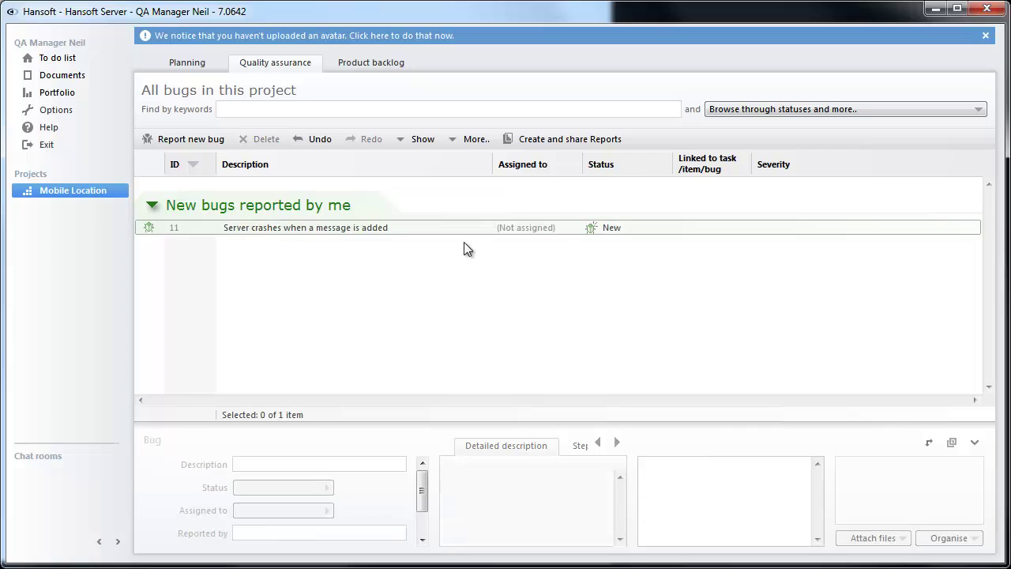
Assign the new bug to the programmer and set its severity to Severity A
left_click(560, 227)
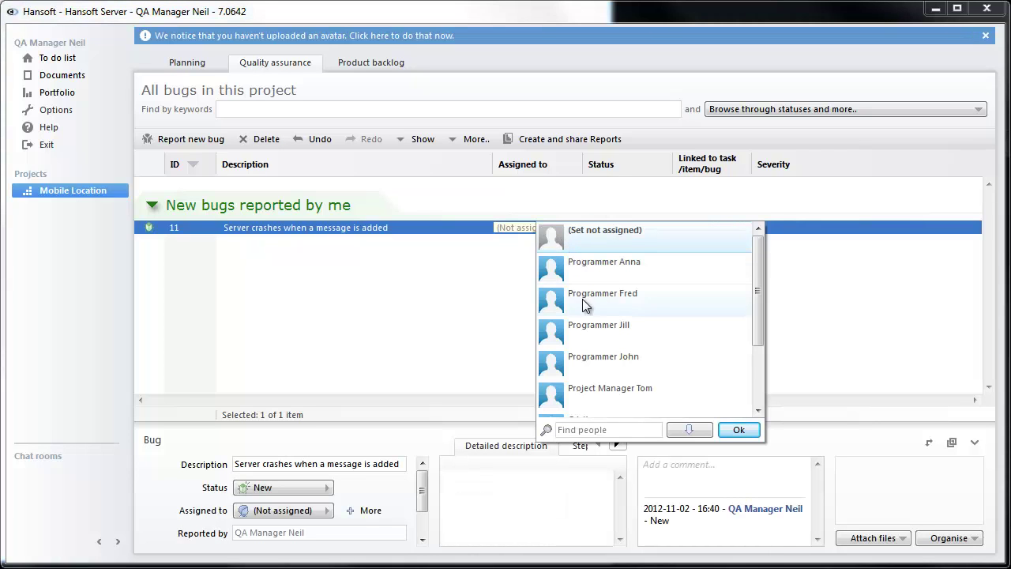
double_click(596, 357)
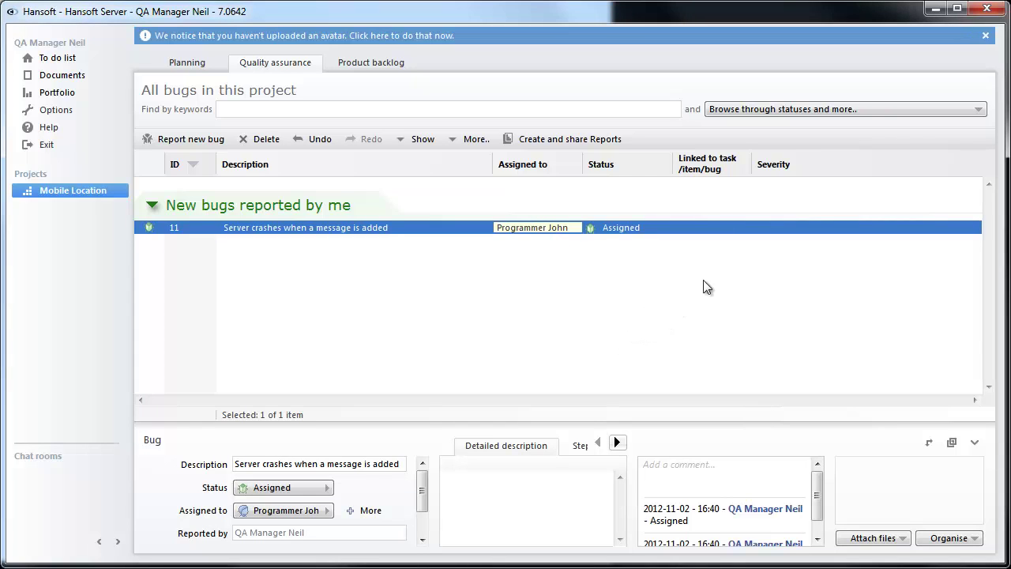
left_click(771, 229)
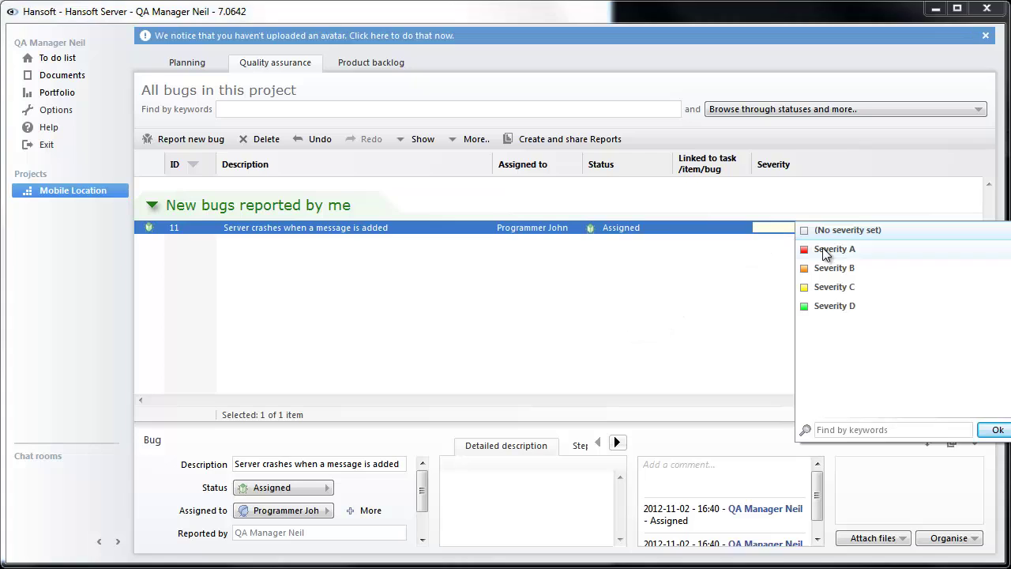
double_click(822, 248)
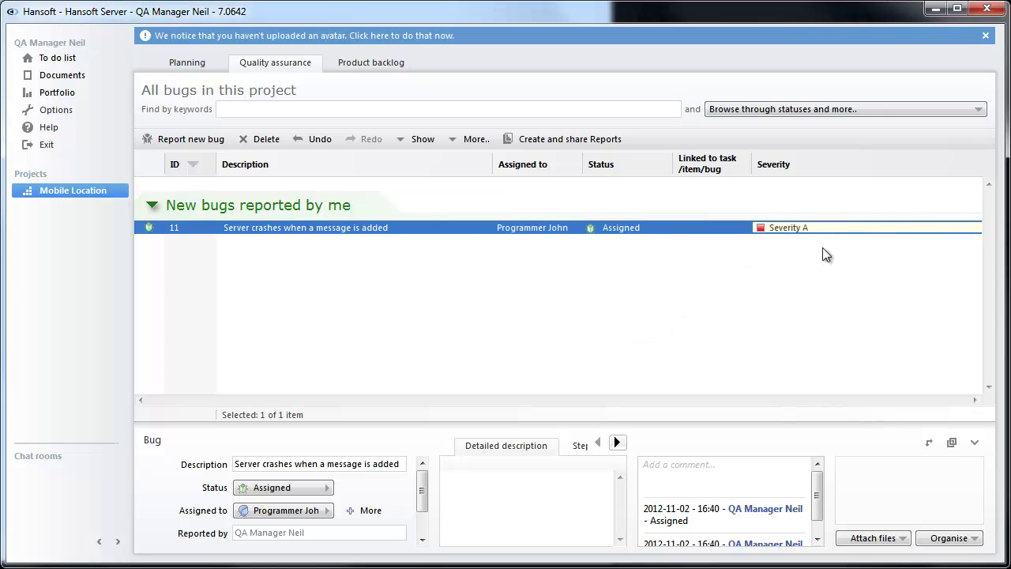
left_click(718, 229)
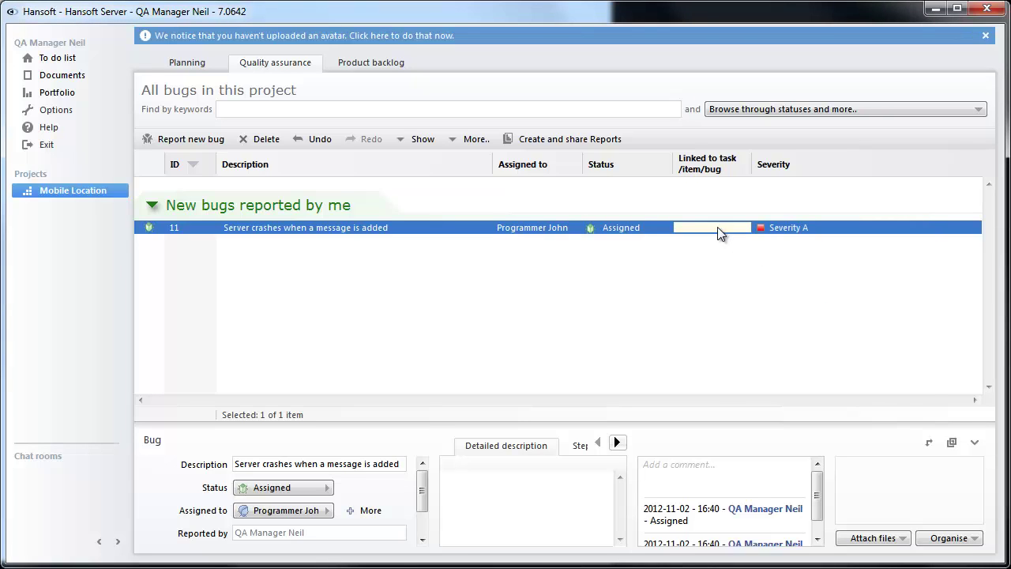
Link bug 11 to the Ready for QA item from the to do list
right_click(718, 227)
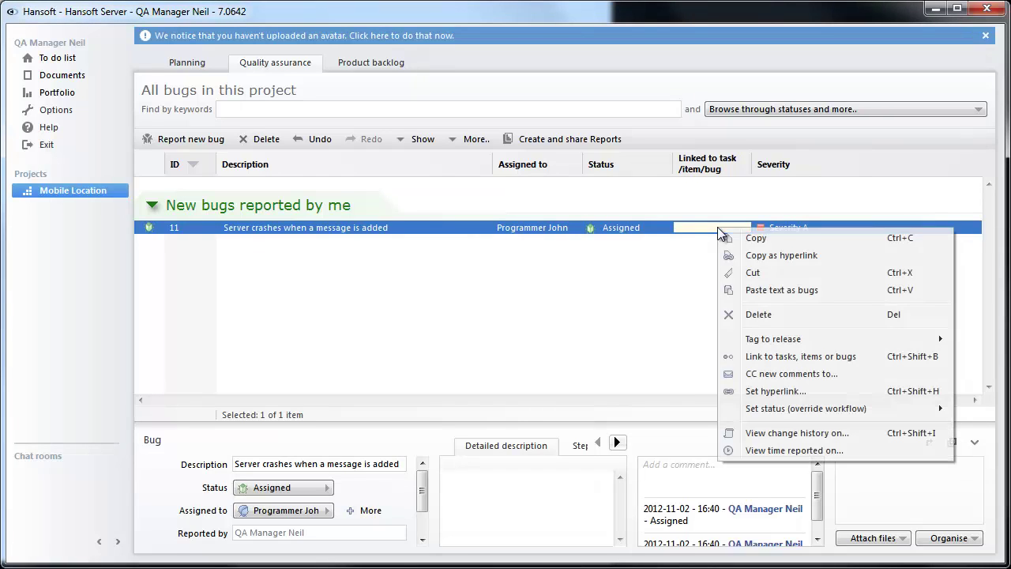
left_click(770, 357)
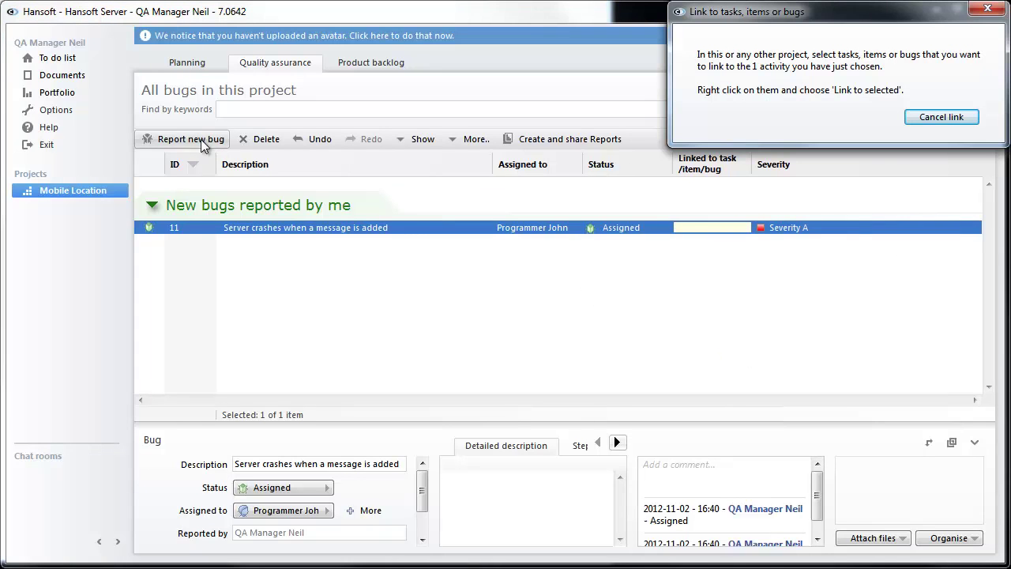
left_click(69, 59)
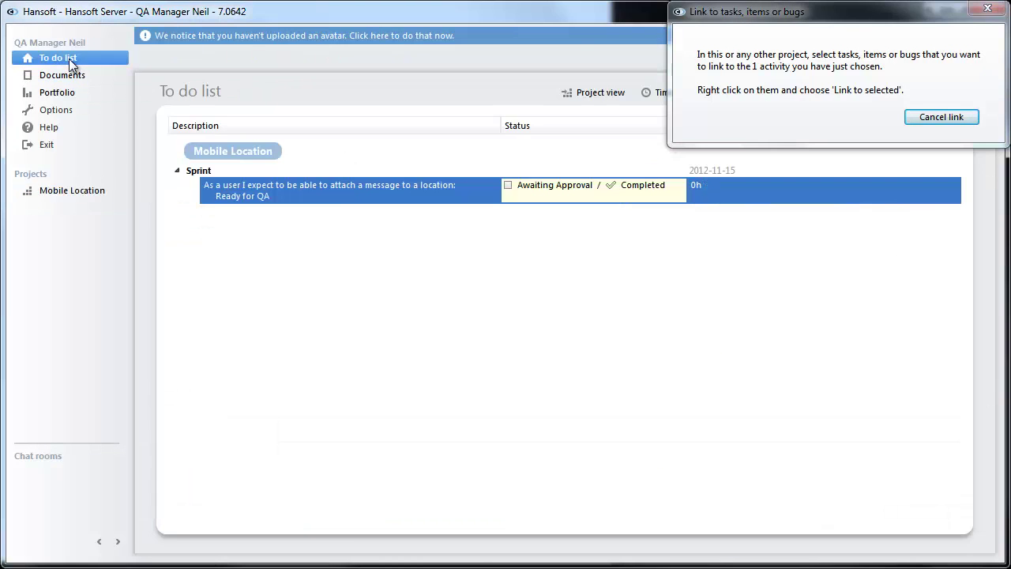
right_click(347, 190)
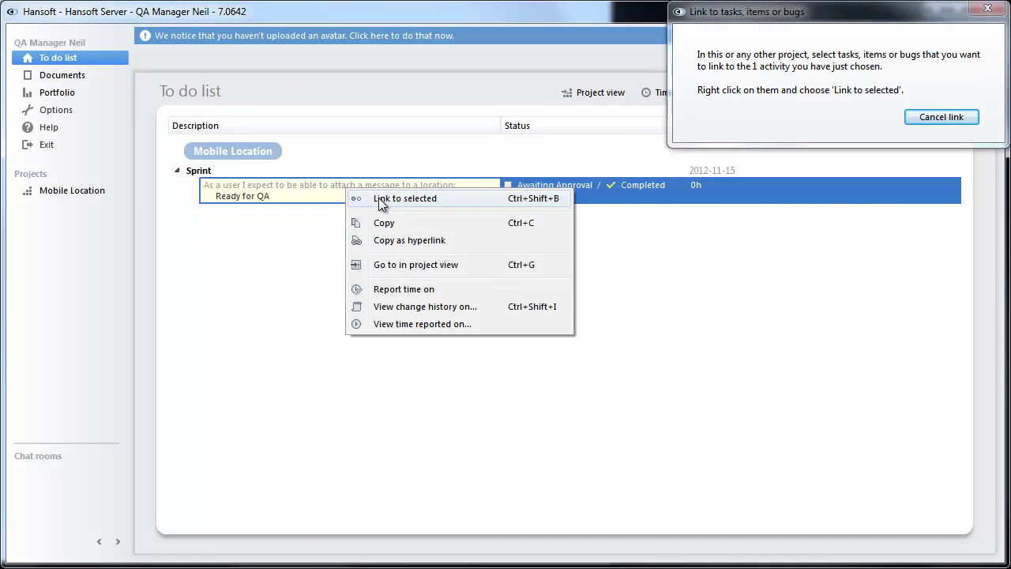
left_click(381, 199)
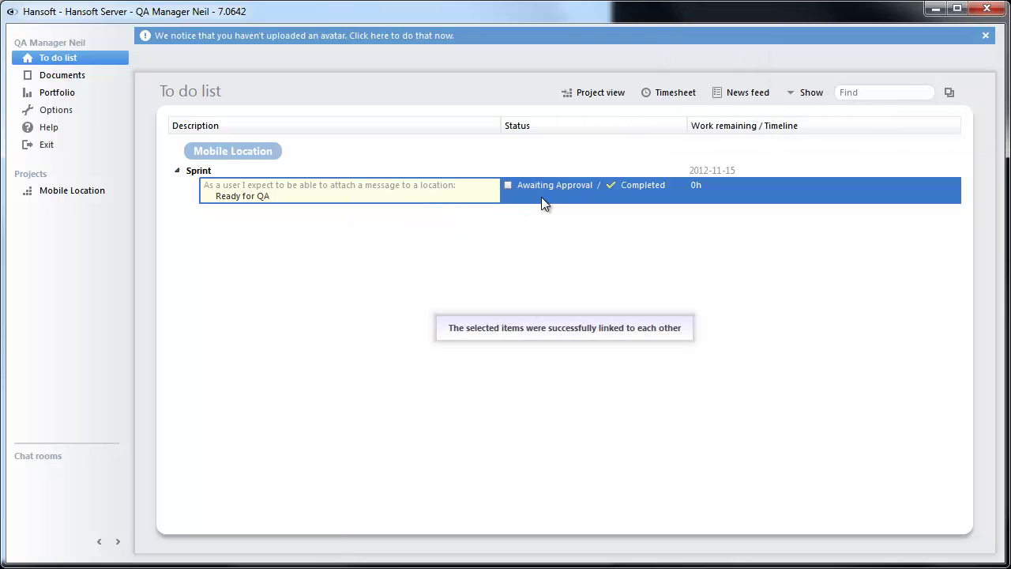
Post the comment 'Found bug #3' on the Ready for QA item
double_click(443, 200)
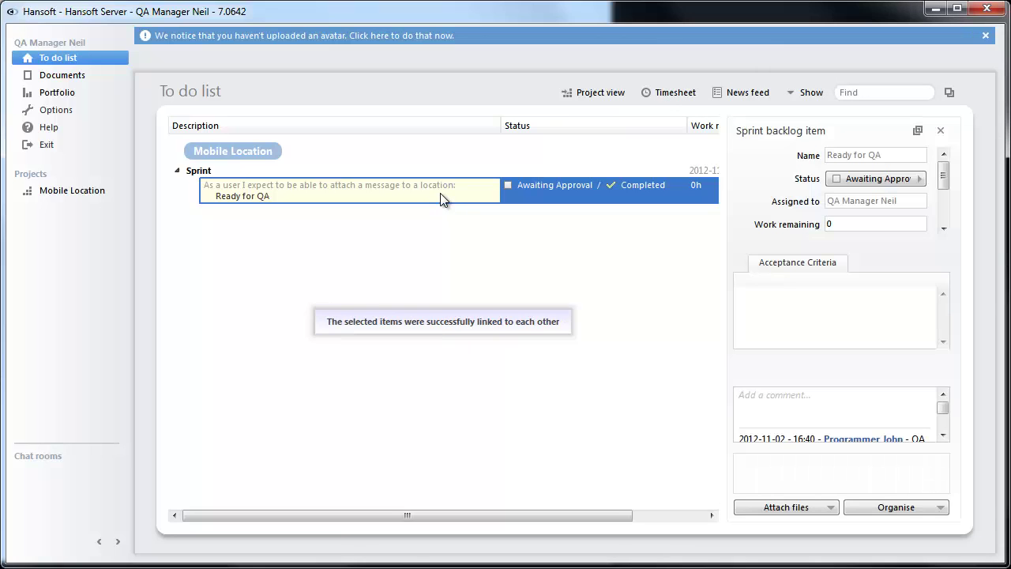
left_click(776, 396)
type("F")
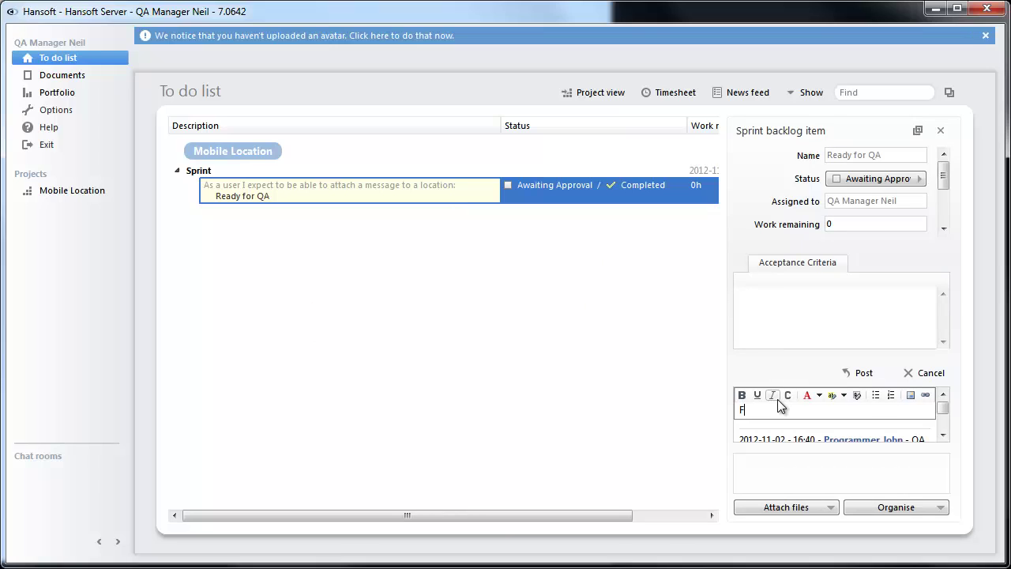
type("ound bug #3")
left_click(860, 374)
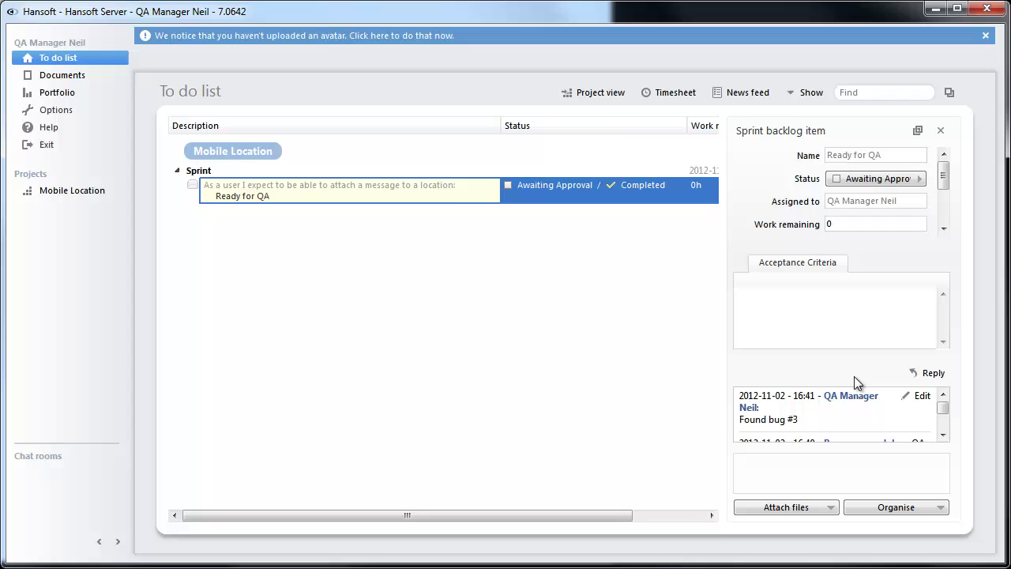
left_click(941, 130)
Set the Ready for QA item's status to Rejected - Bugs found
left_click(582, 184)
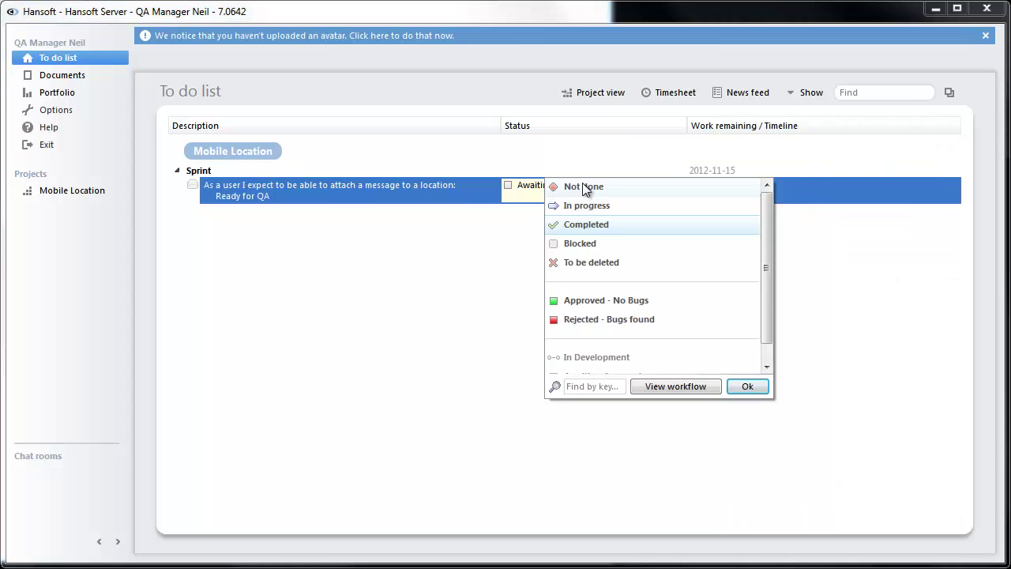
left_click(591, 316)
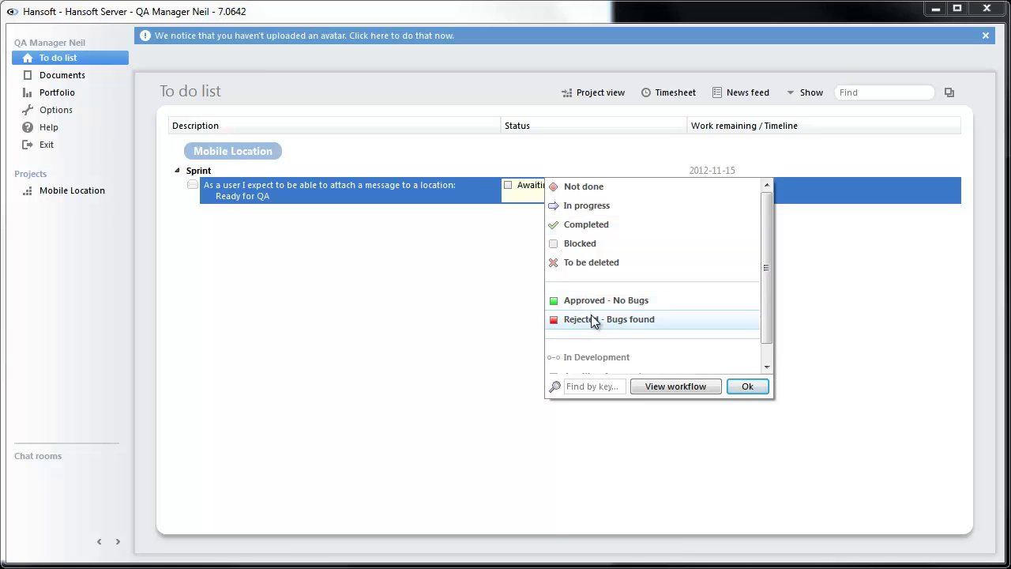
left_click(591, 316)
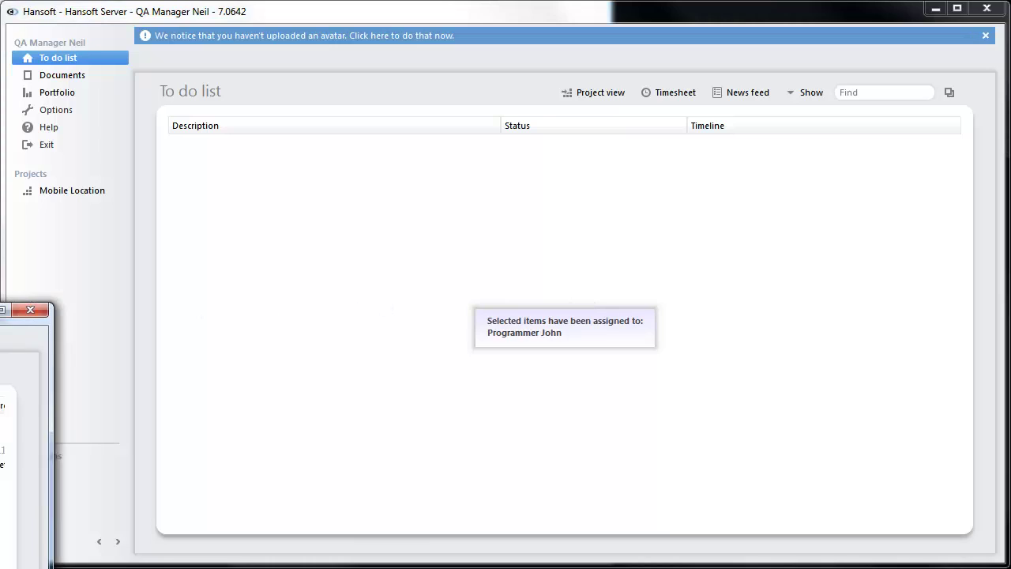
In the programmer's window, open the rejected Ready for QA item and jump to its linked crash bug
left_click_drag(0, 294, 710, 75)
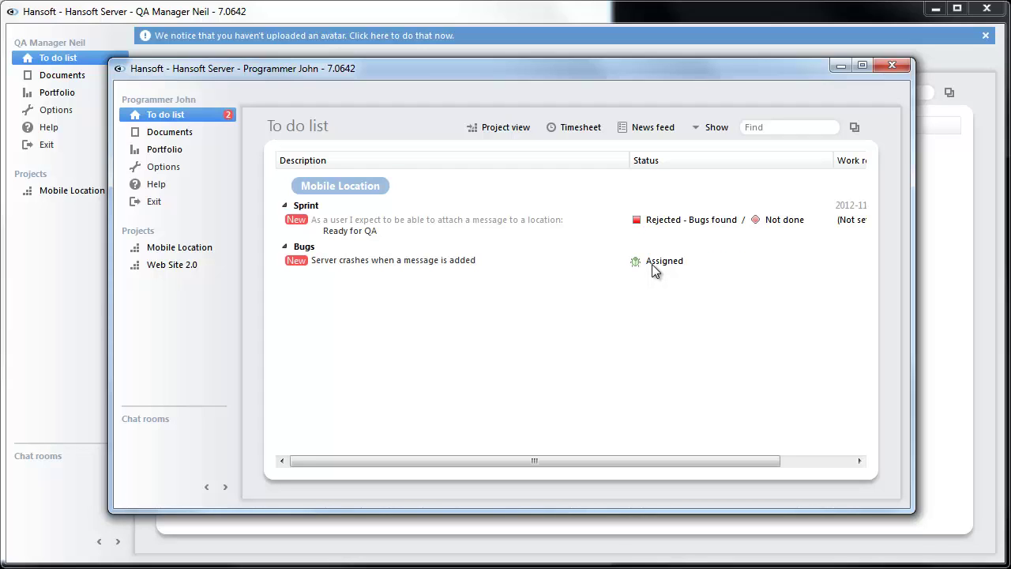
left_click(501, 224)
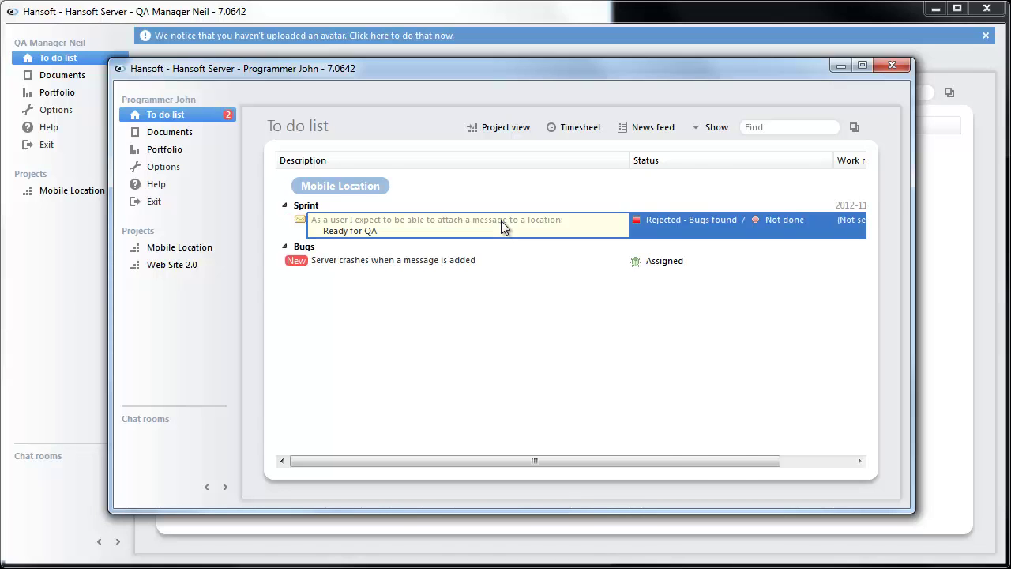
left_click_drag(848, 210, 843, 247)
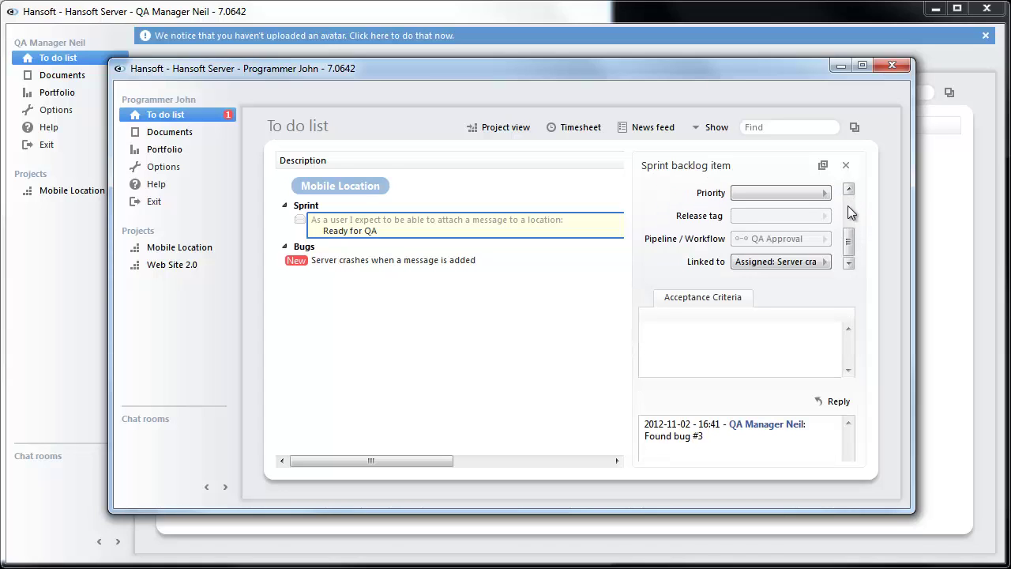
left_click(824, 262)
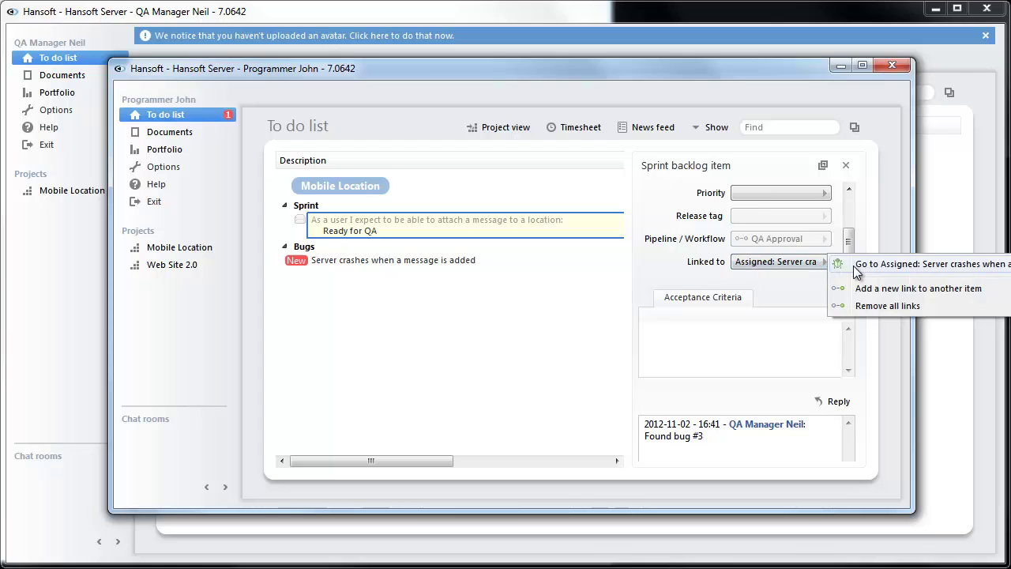
left_click(853, 265)
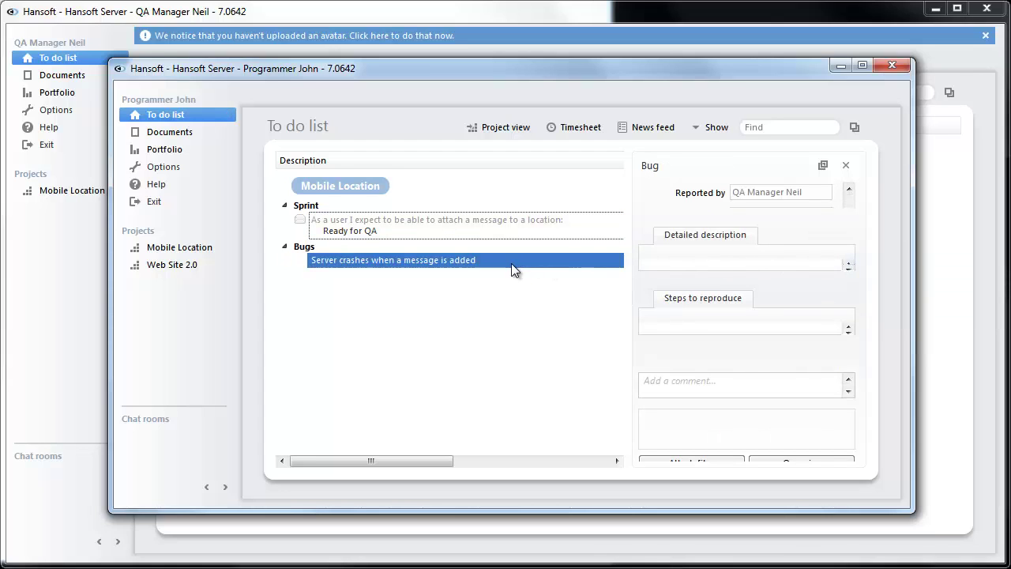
Close the bug's detail panel and set the crash bug's Status to Resolved
left_click(846, 166)
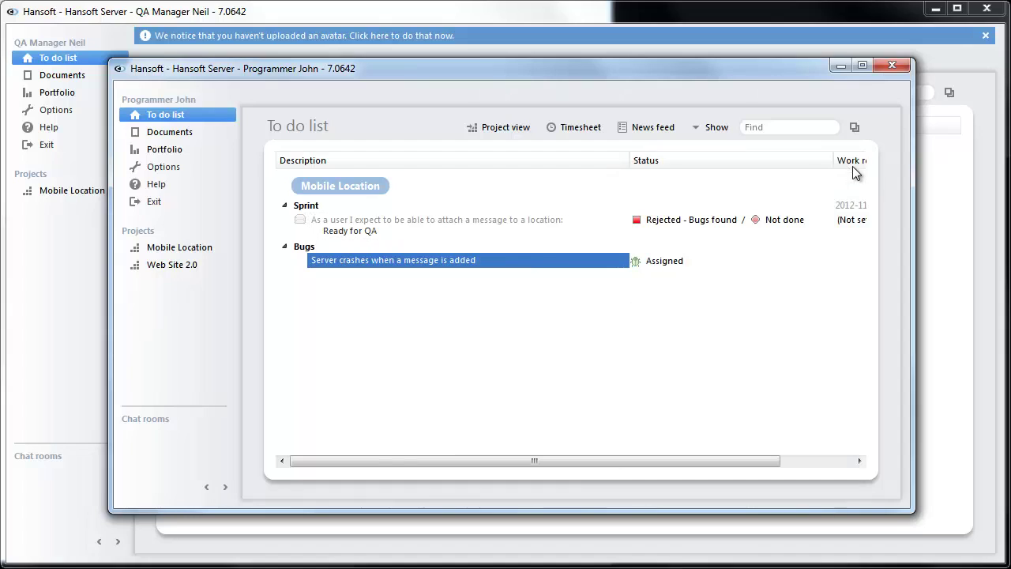
left_click(649, 263)
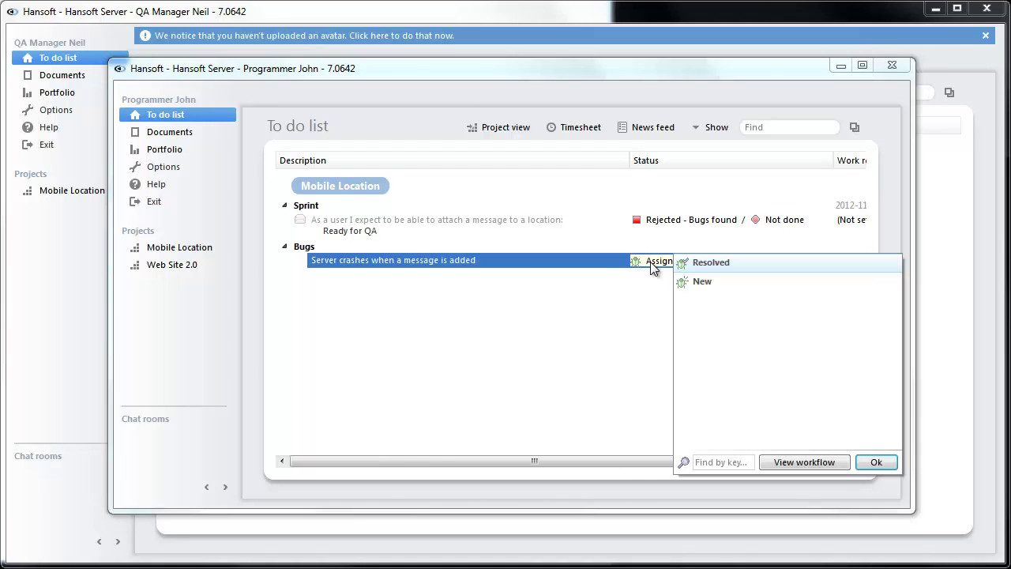
left_click(712, 264)
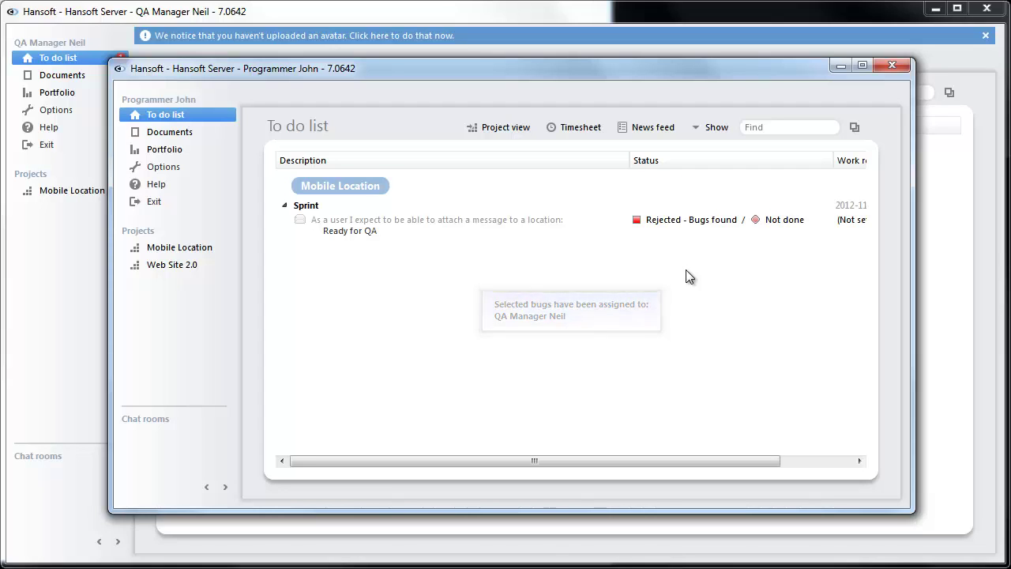
Set the Ready for QA item's Status back to Completed and move the programmer's window aside
left_click(686, 225)
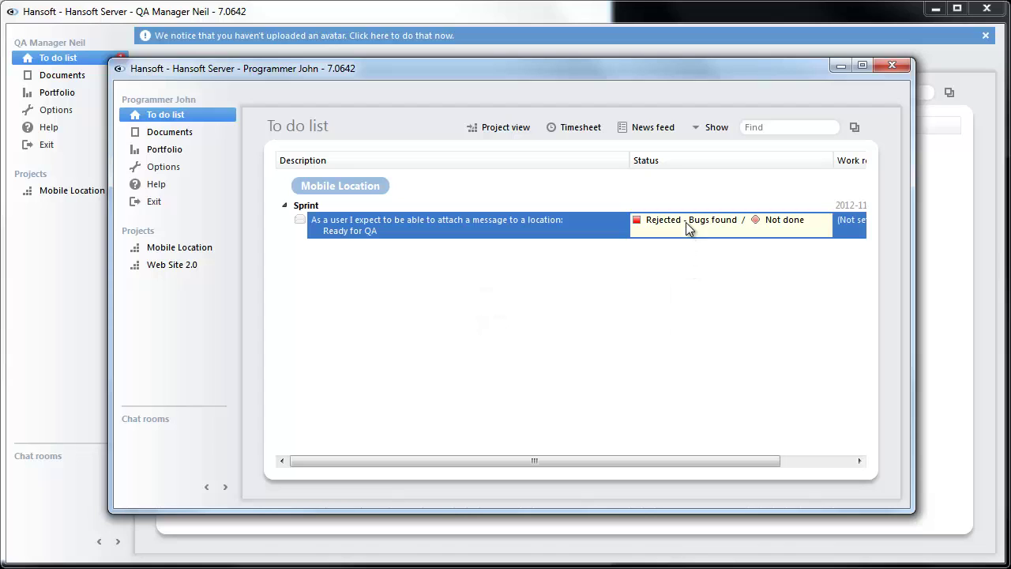
left_click(686, 222)
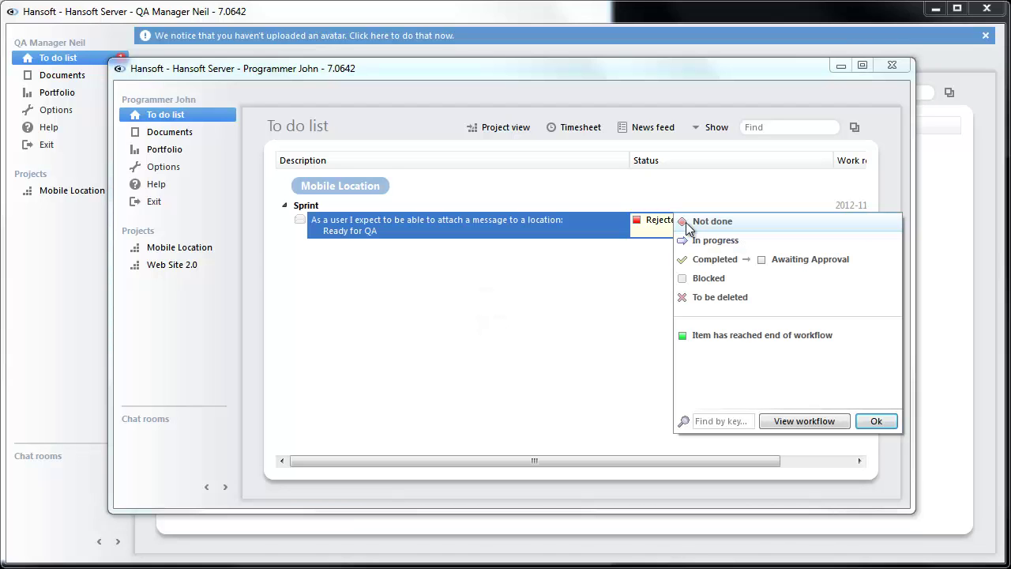
left_click(696, 261)
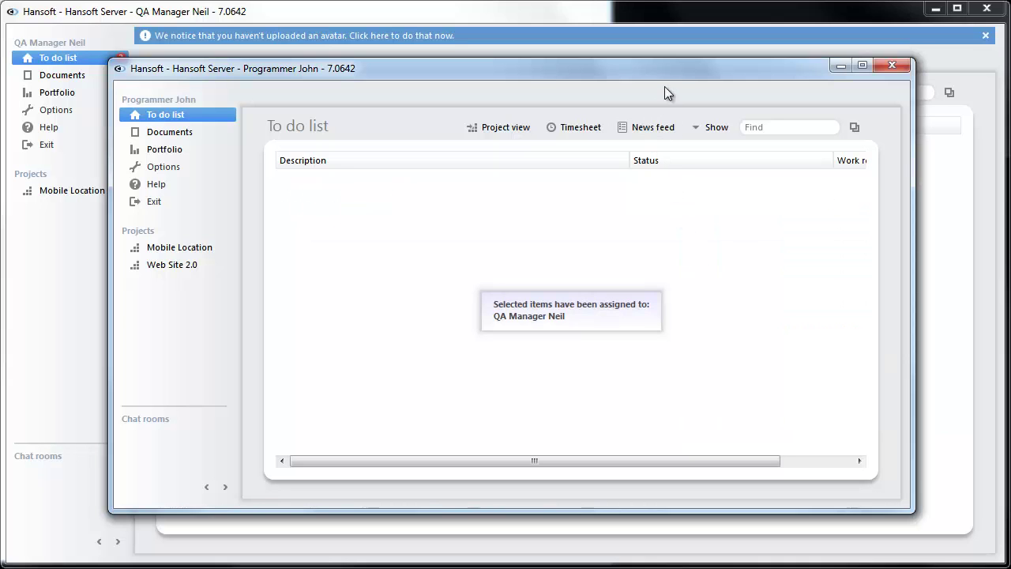
left_click_drag(665, 73, 0, 474)
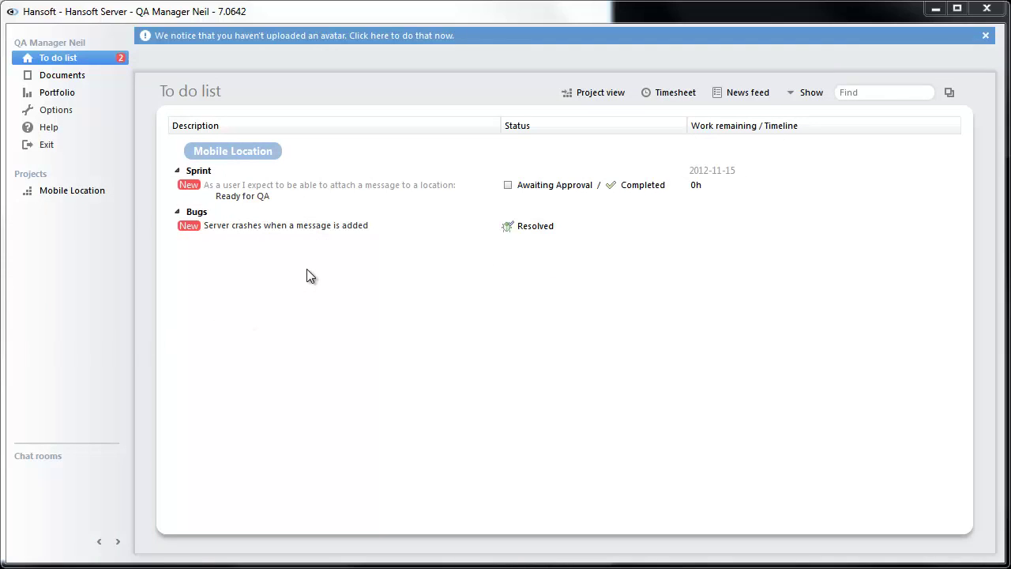
Set the crash bug's Status to Verified
left_click(335, 225)
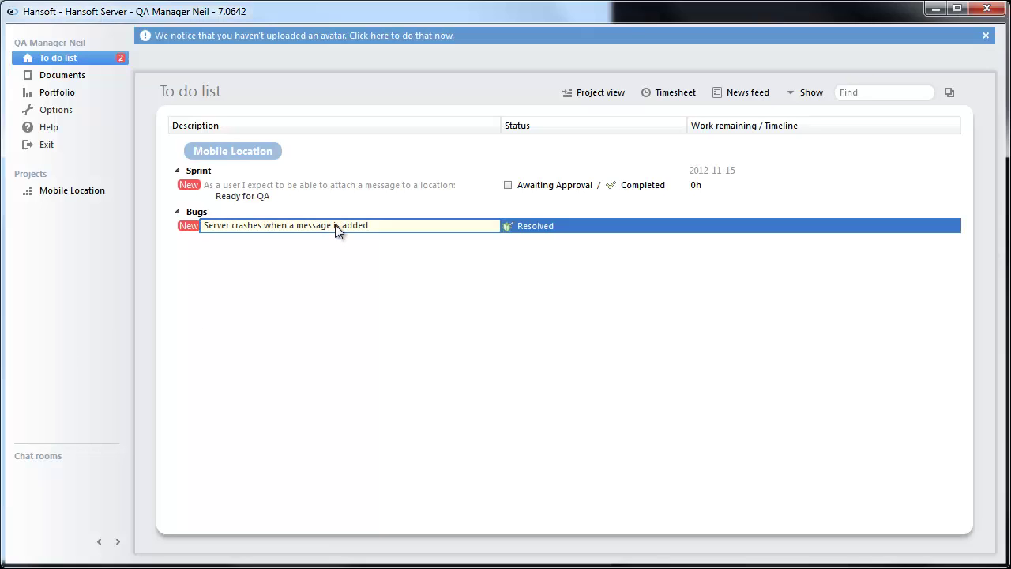
left_click(529, 226)
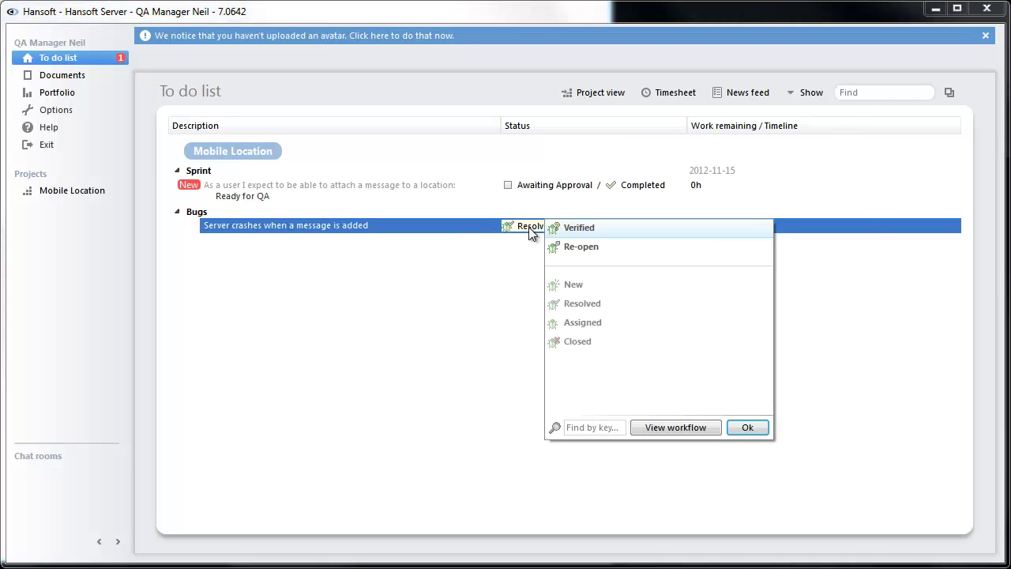
left_click(563, 229)
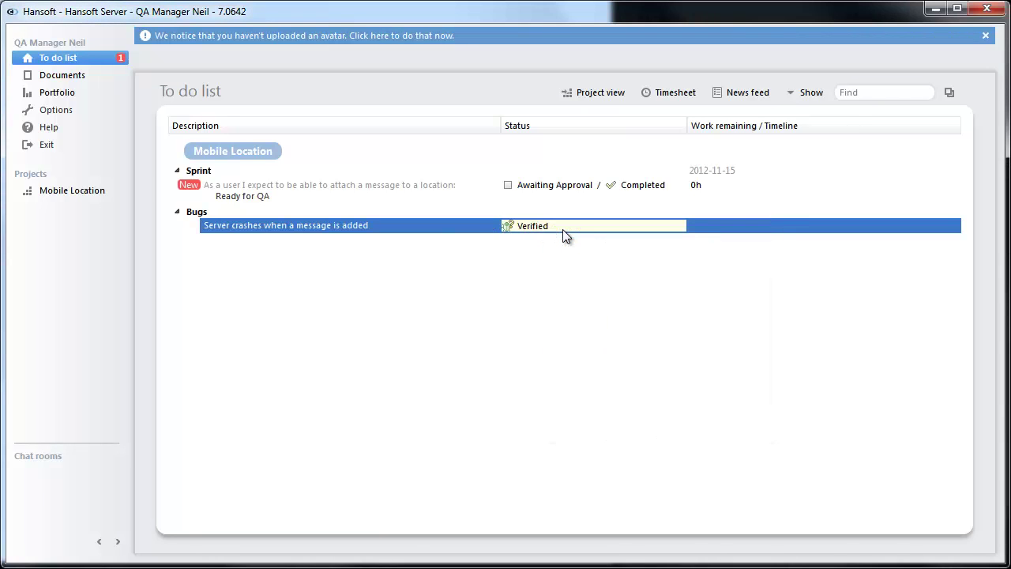
Approve the Ready for QA item as 'Approved - No Bugs' and confirm with Yes
left_click(567, 185)
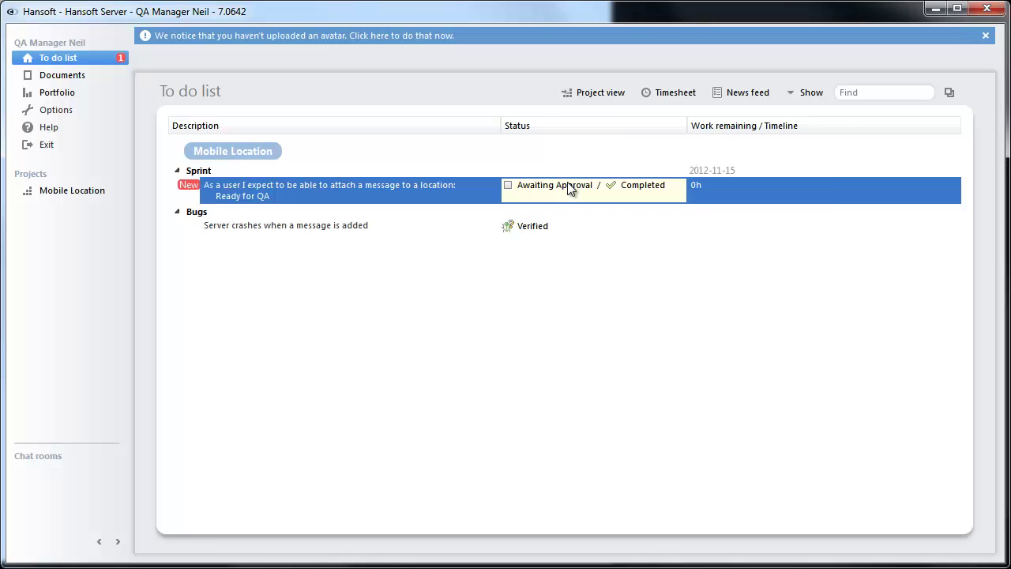
left_click(567, 185)
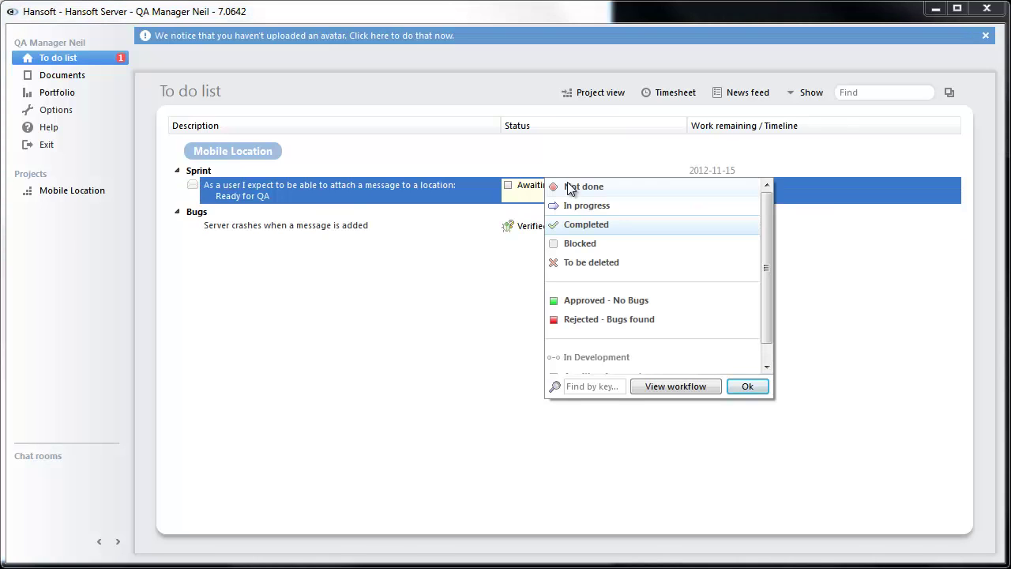
left_click(573, 300)
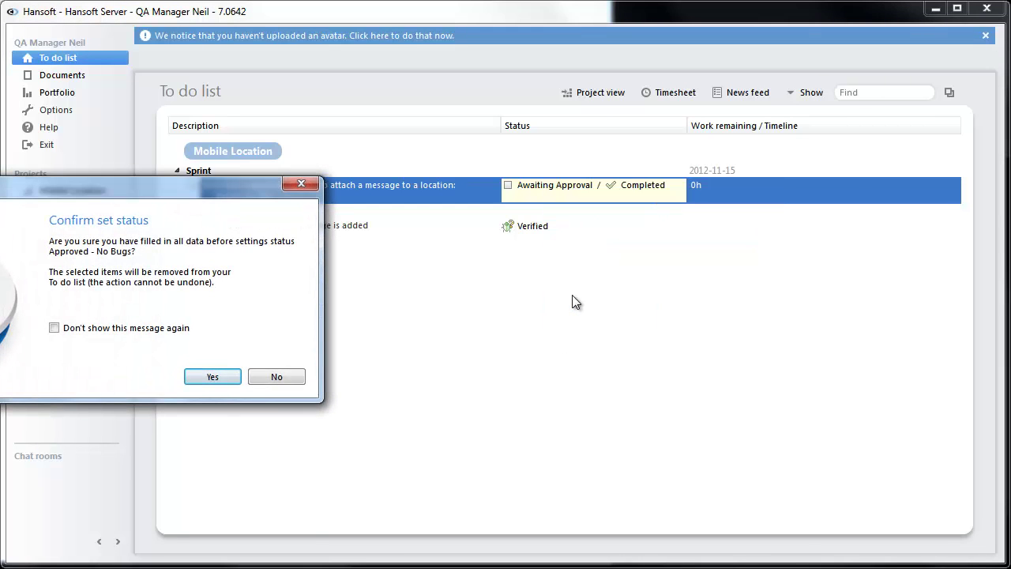
left_click(212, 379)
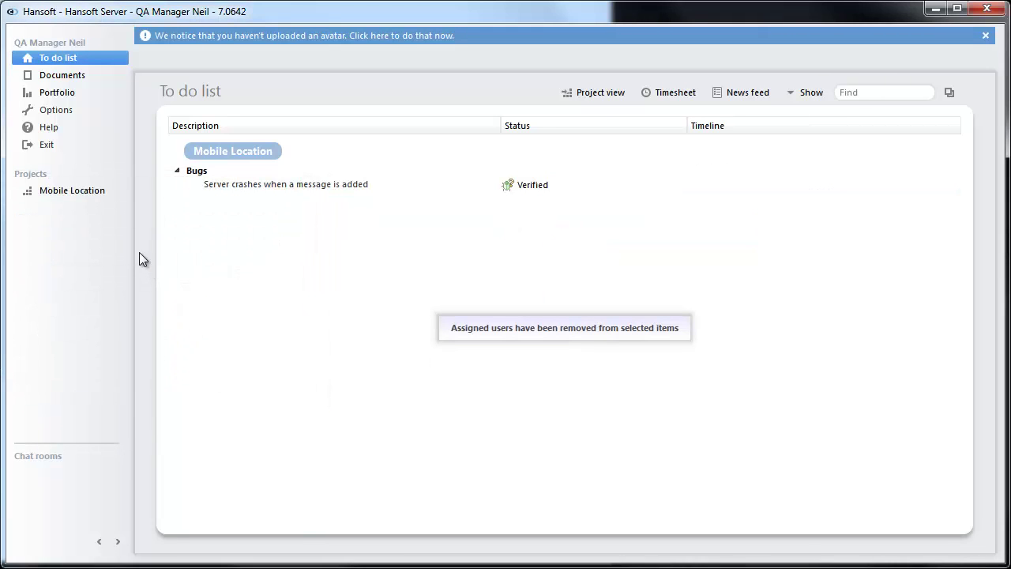
Open Mobile Location's Planning product backlog and raise its window to show the story's details
left_click(101, 195)
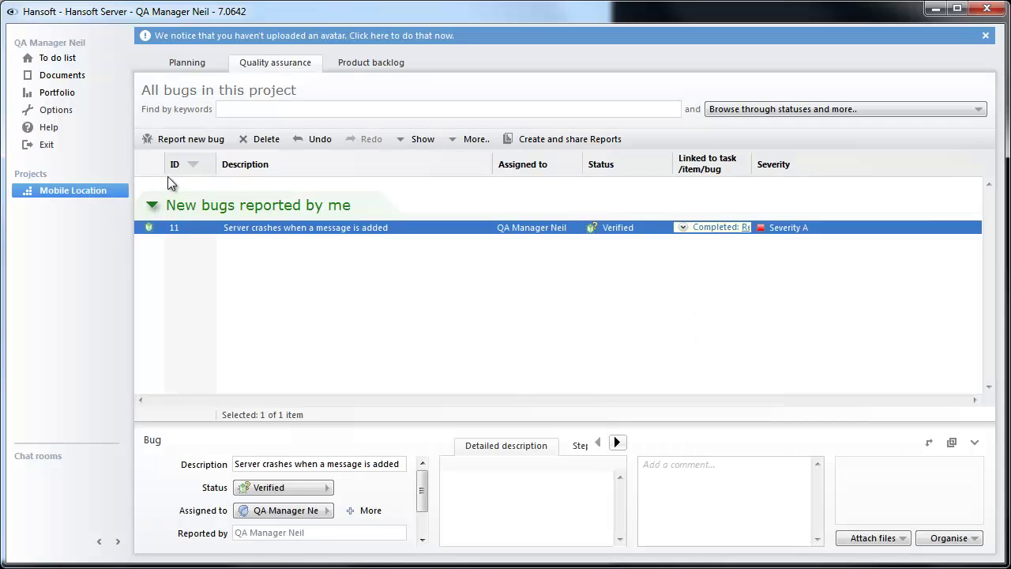
left_click(184, 62)
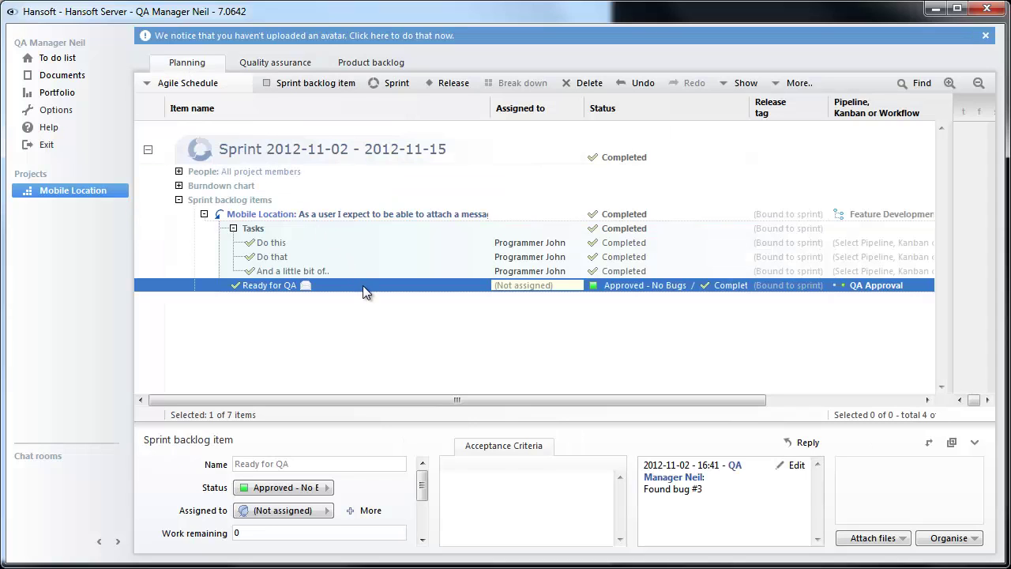
left_click(341, 65)
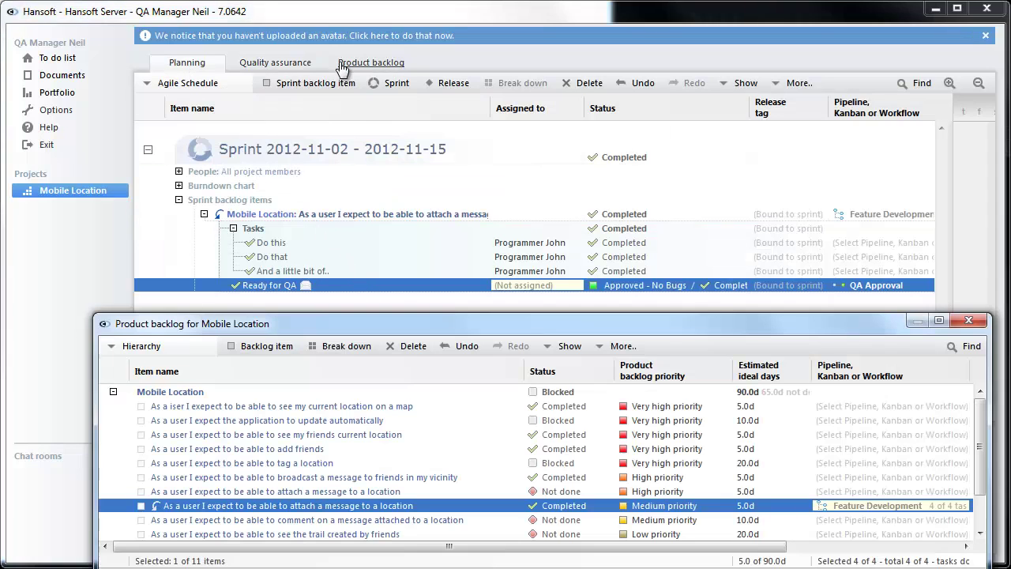
left_click_drag(396, 322, 372, 199)
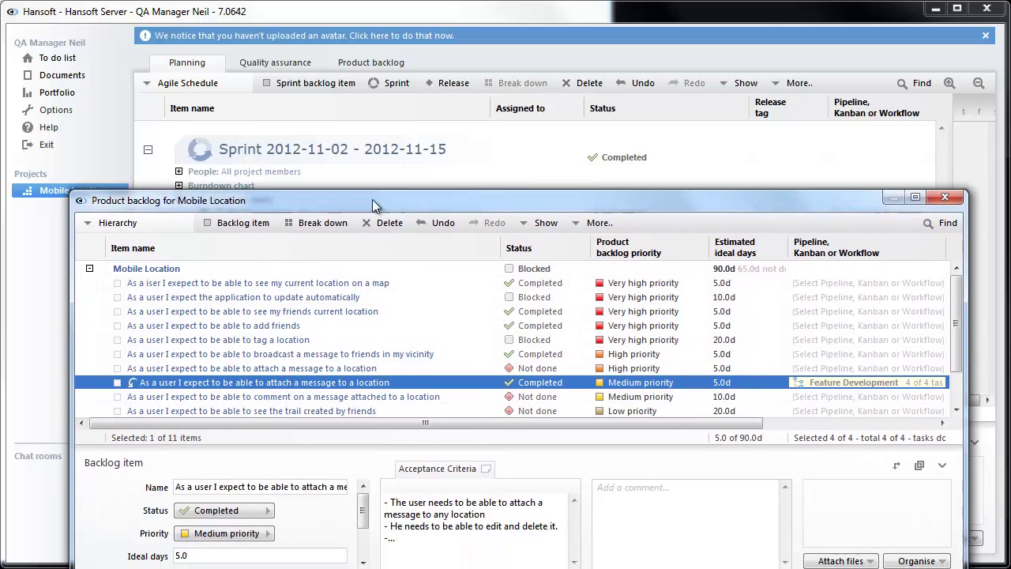